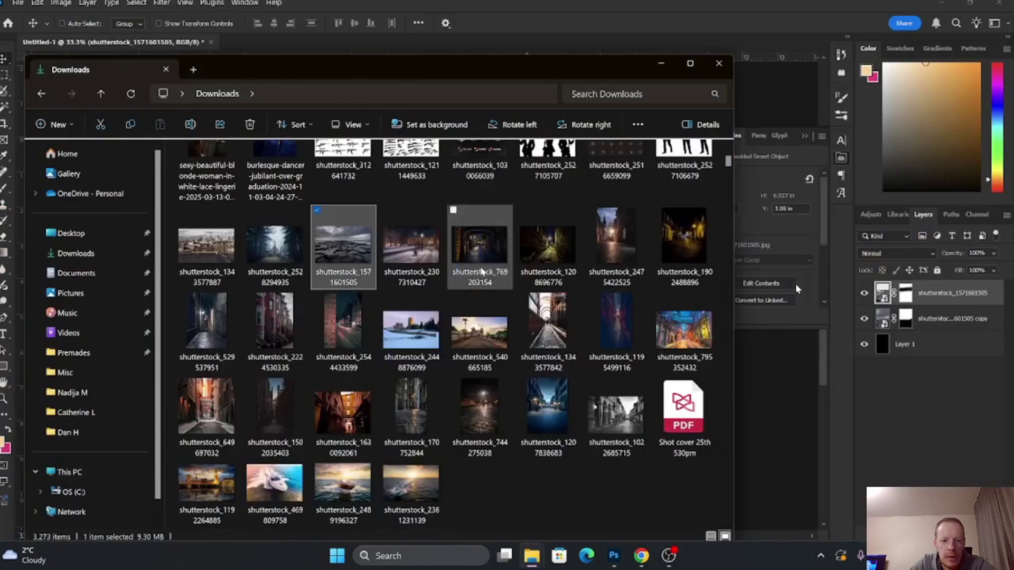
scroll(369, 317, "down", 10)
left_click(898, 253)
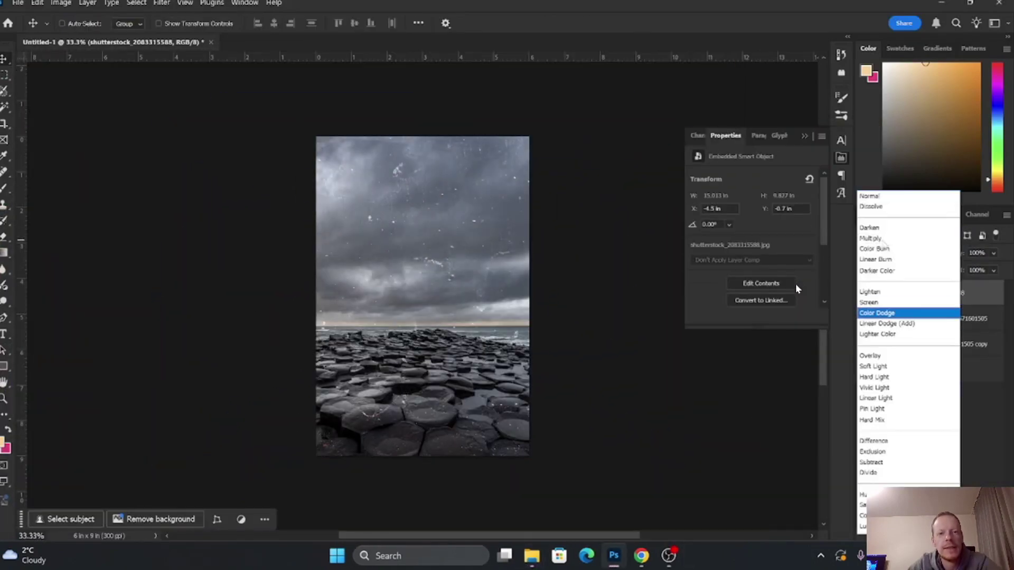
left_click(888, 322)
left_click(87, 3)
mouse_move(114, 182)
left_click(237, 184)
key("b")
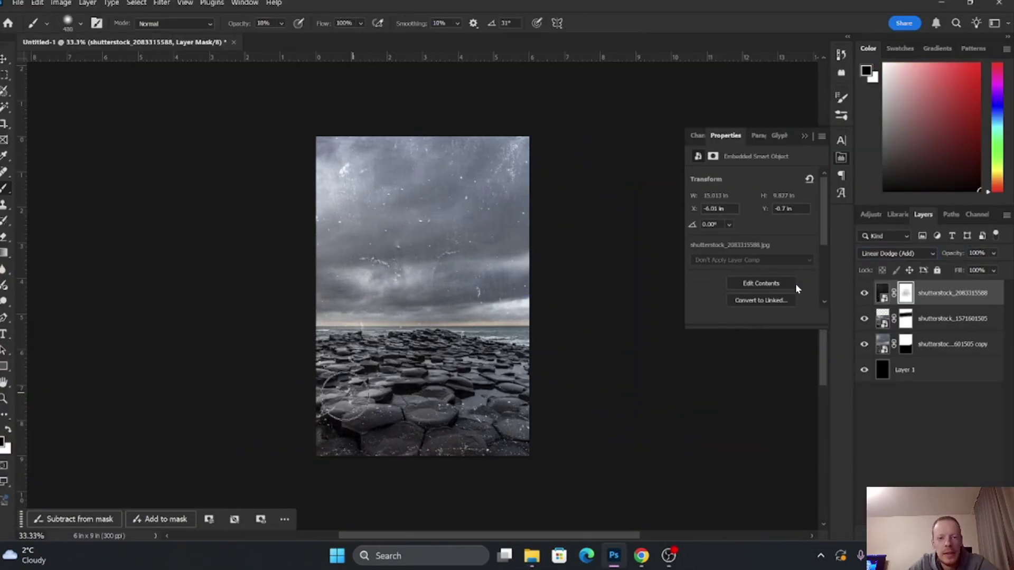
key("super+a")
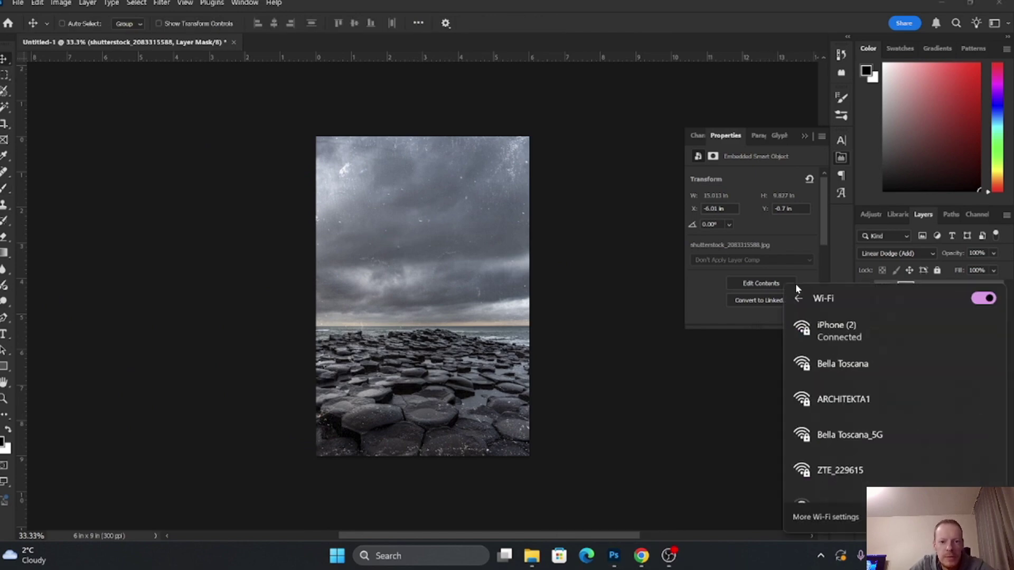
key("Escape")
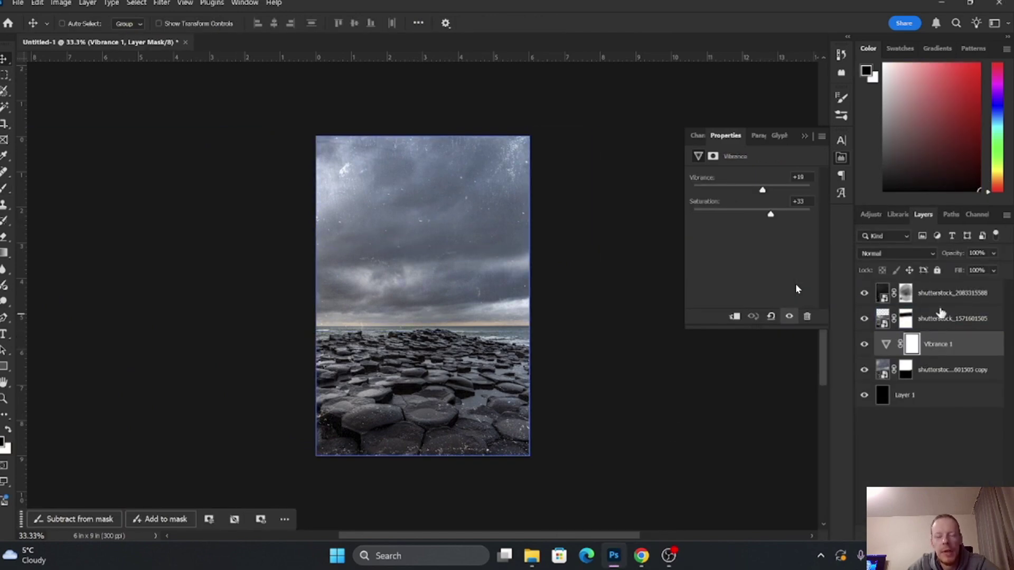
right_click(941, 312)
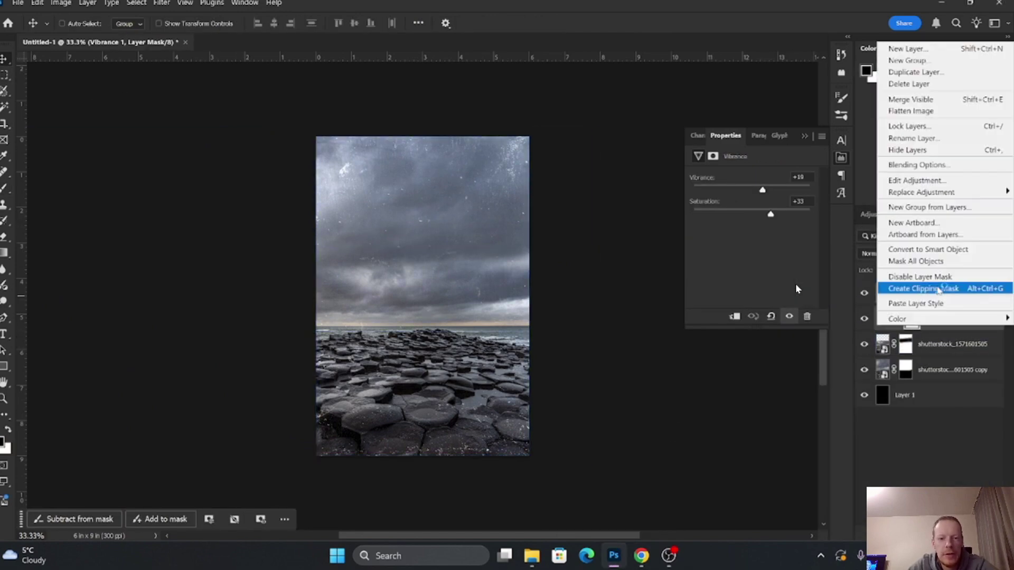
left_click(940, 289)
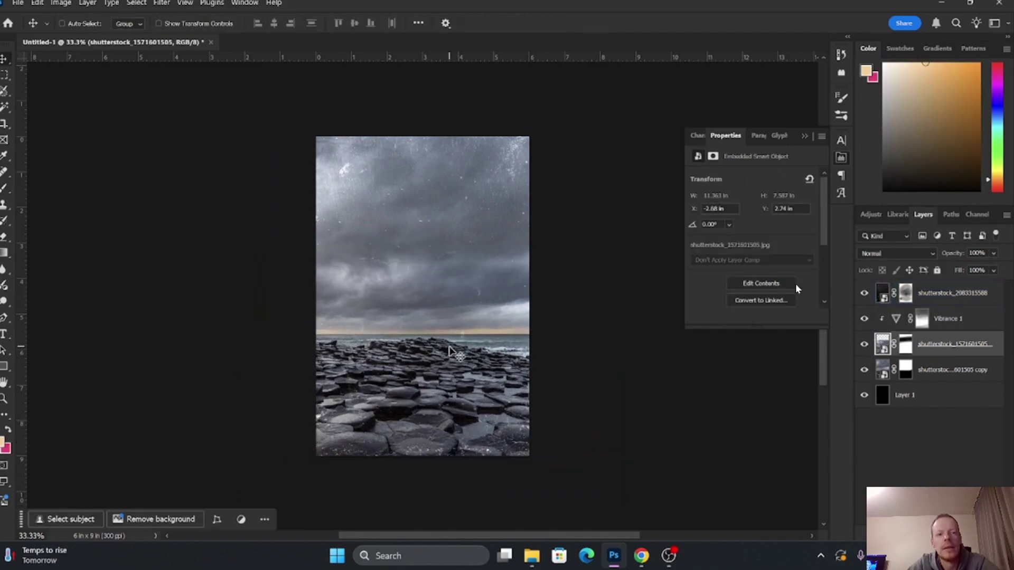
Switch to Shutterstock in the browser and look through dark castle and dark tower images, inspecting the magical flowing castle illustration.
key("alt+Tab")
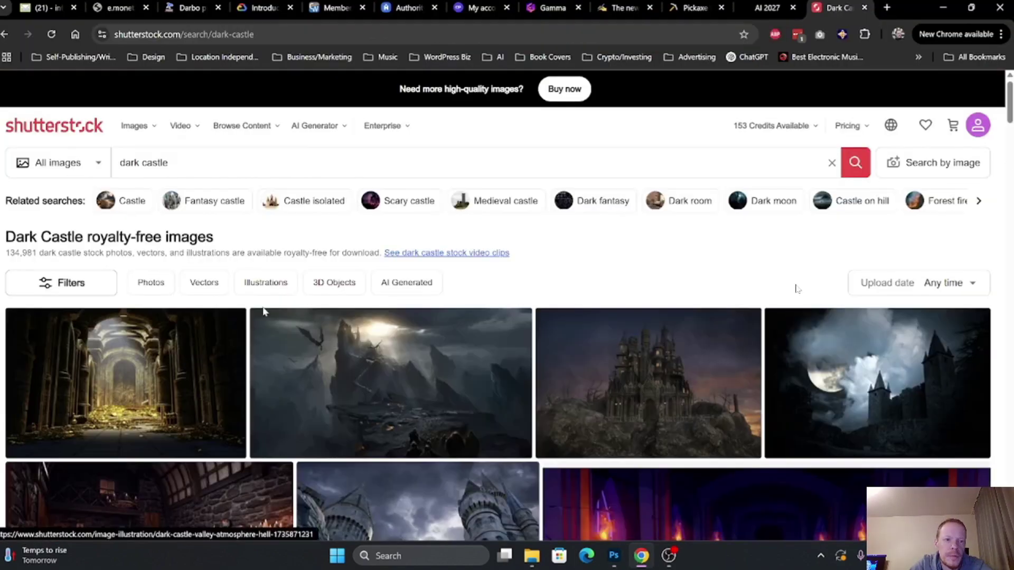
scroll(794, 288, "down", 5)
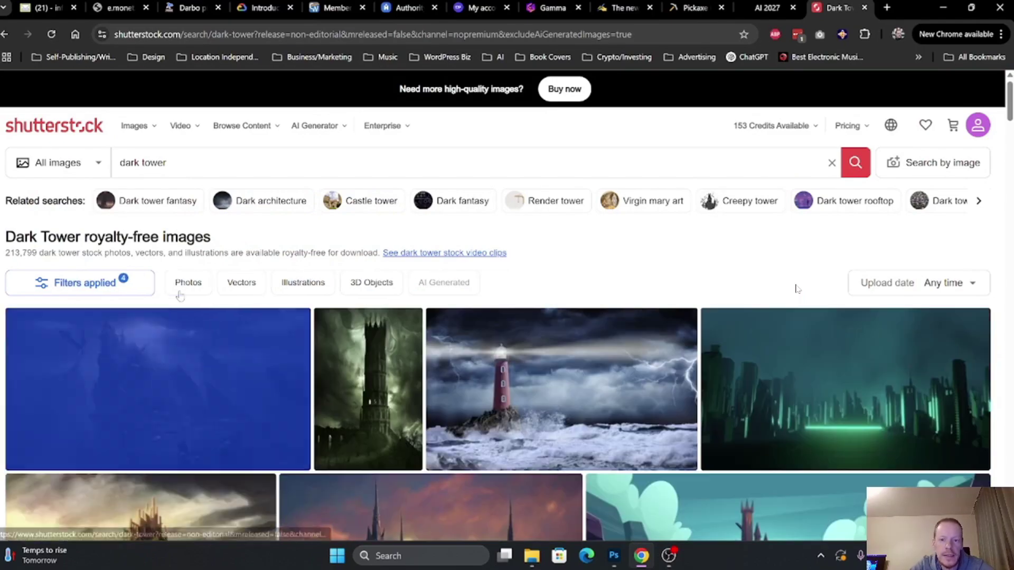
scroll(796, 289, "down", 10)
middle_click(796, 287)
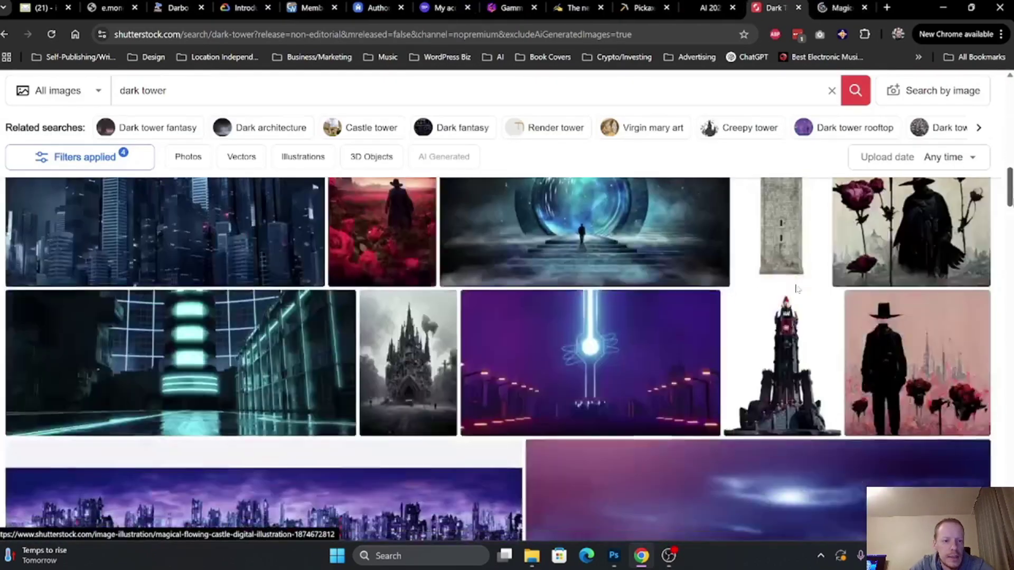
scroll(796, 289, "down", 10)
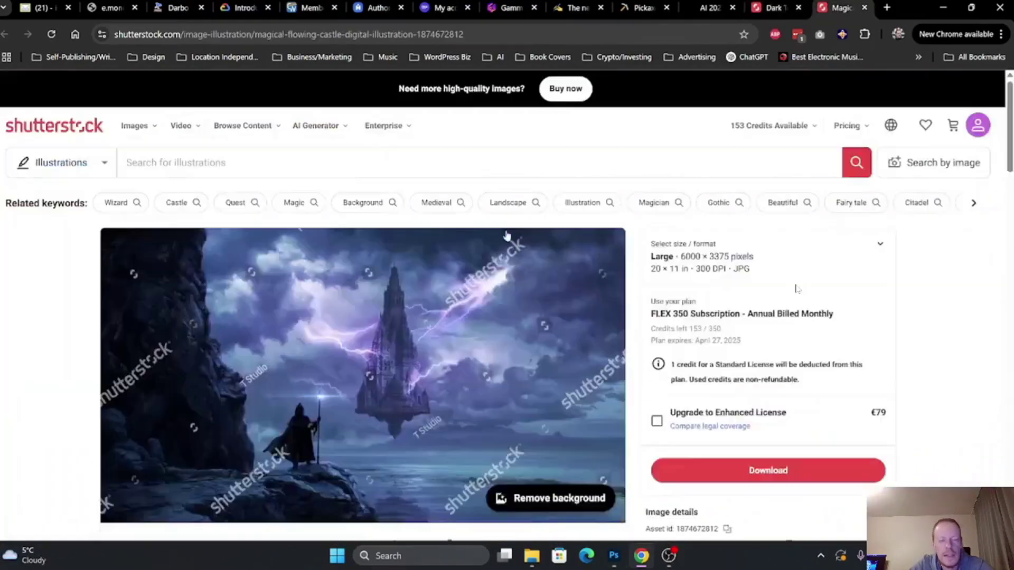
scroll(794, 287, "down", 5)
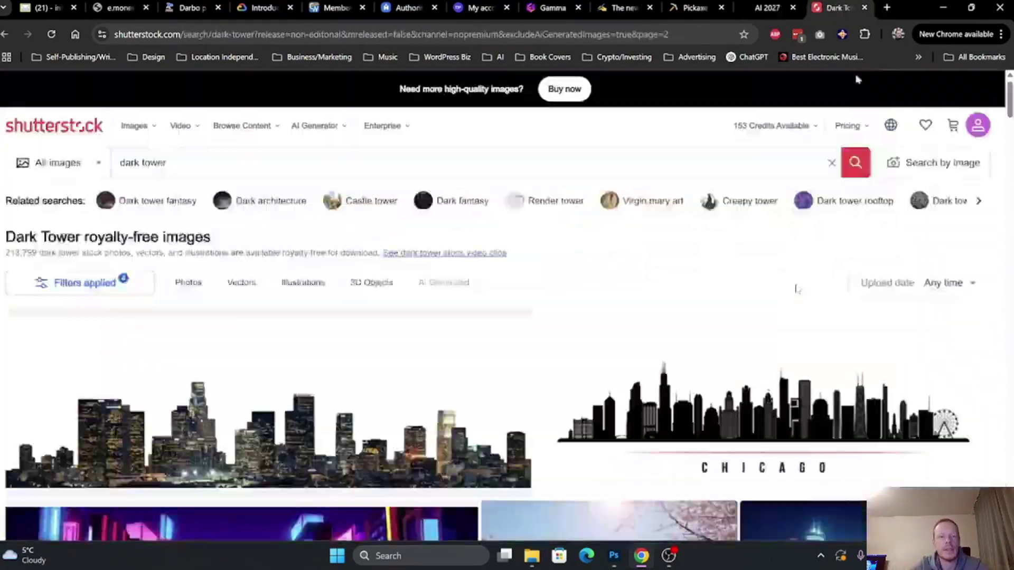
Look through page 2 of the dark tower results and open the night lighthouse seascape separately.
scroll(796, 288, "down", 10)
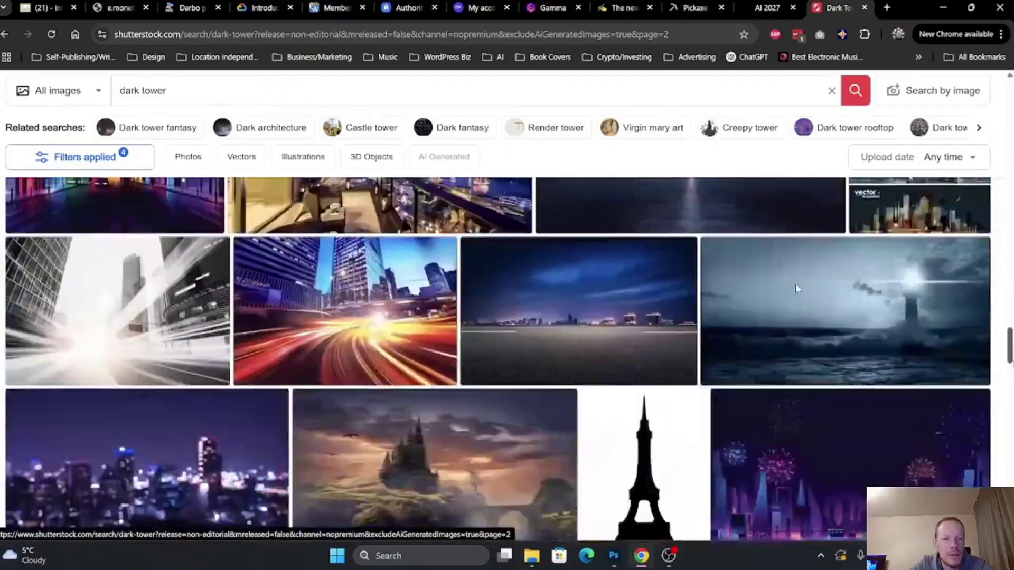
middle_click(796, 287)
scroll(796, 288, "down", 5)
Browse the "dark tower fantasy" results through page 2 and find images similar to the dark rocky tower.
scroll(796, 287, "down", 10)
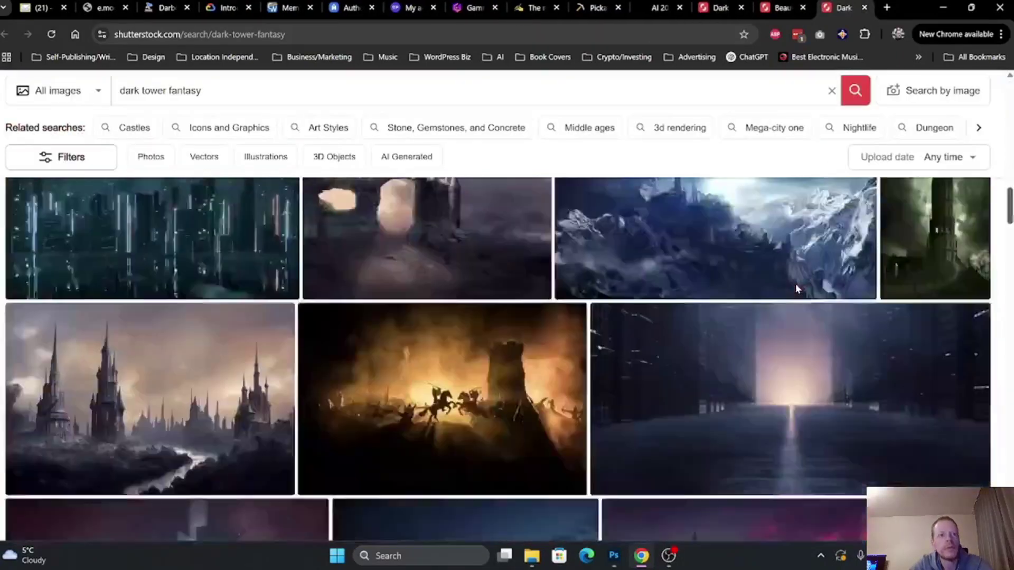
scroll(797, 288, "down", 5)
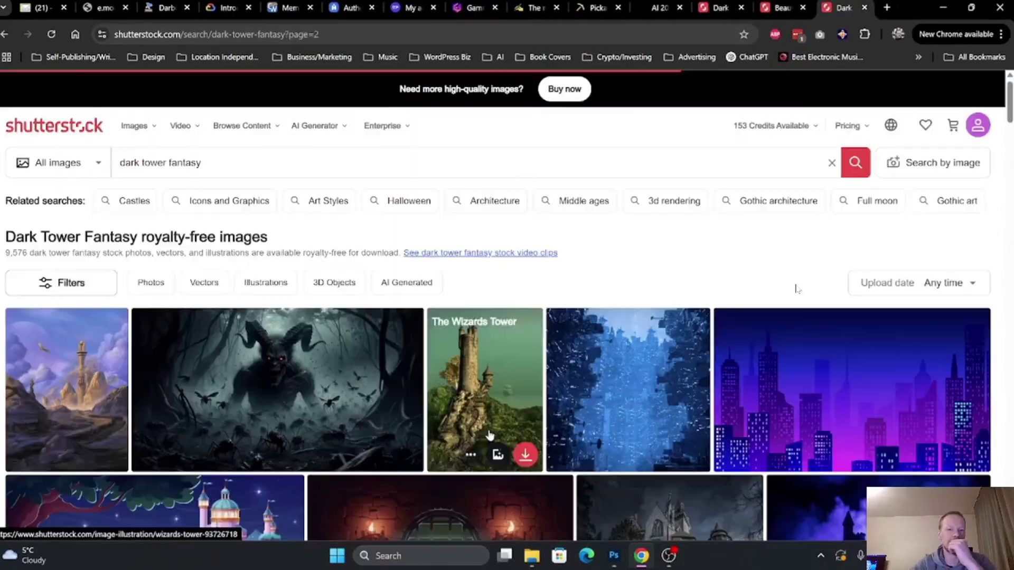
scroll(797, 288, "down", 10)
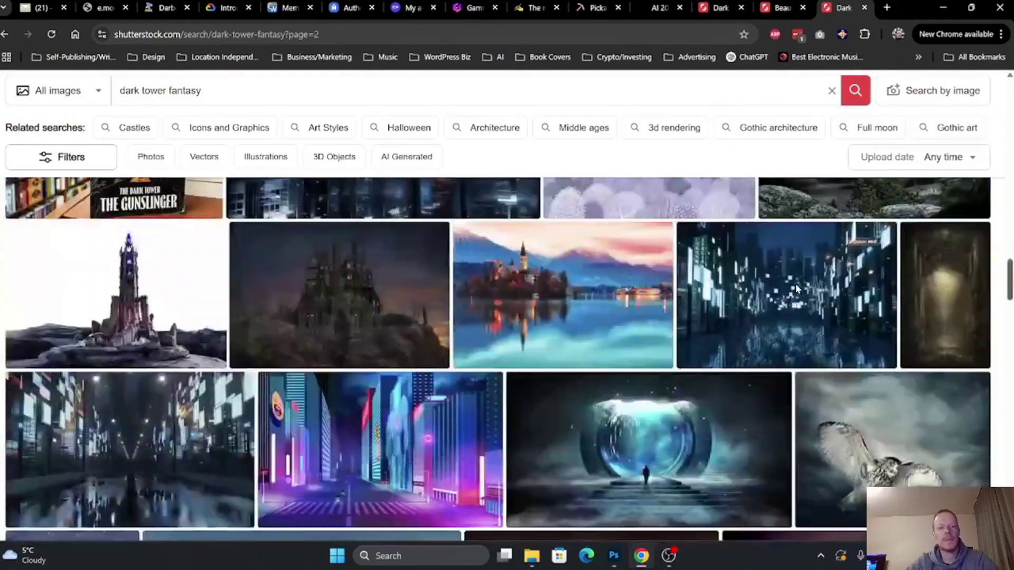
scroll(796, 288, "down", 5)
left_click(796, 287)
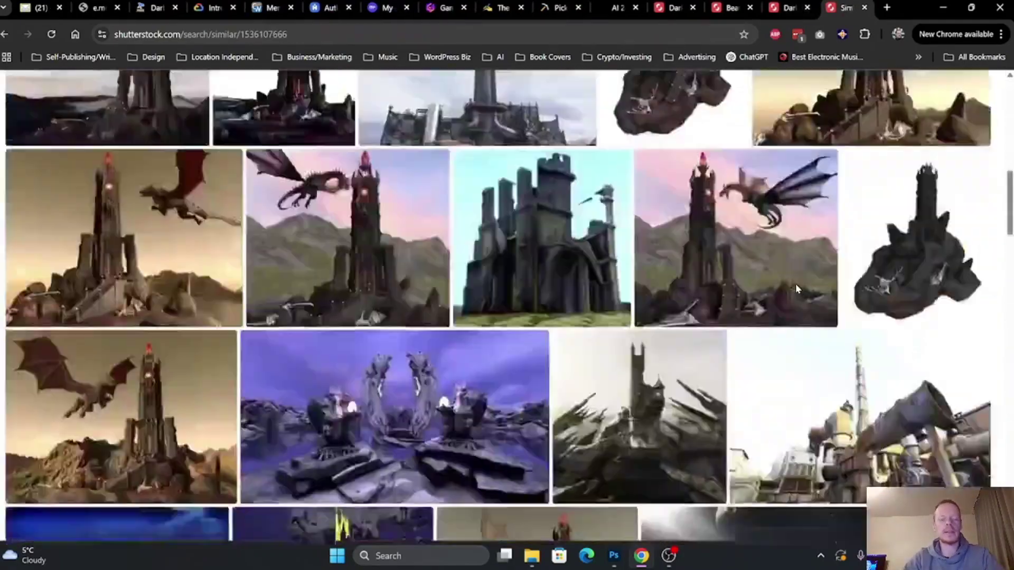
Examine the alien planet building illustration, its contributor's other images and the night lighthouse seascape.
scroll(796, 288, "down", 5)
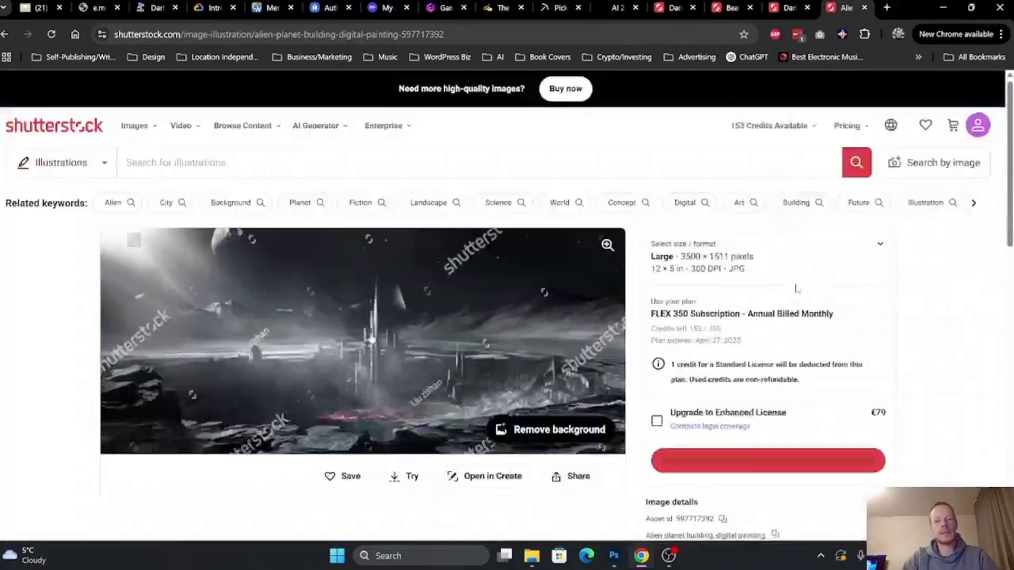
scroll(796, 288, "down", 10)
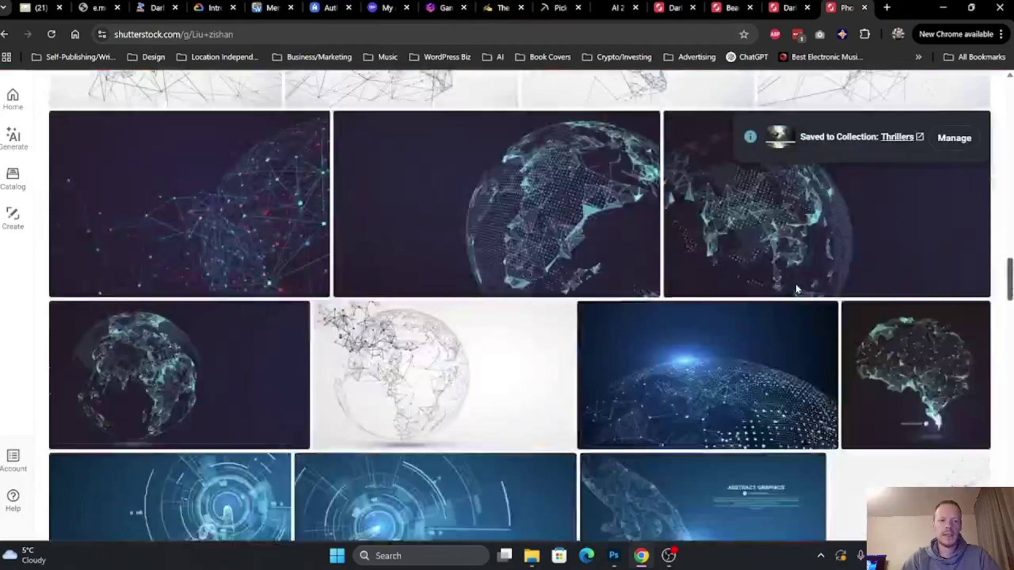
scroll(796, 288, "down", 5)
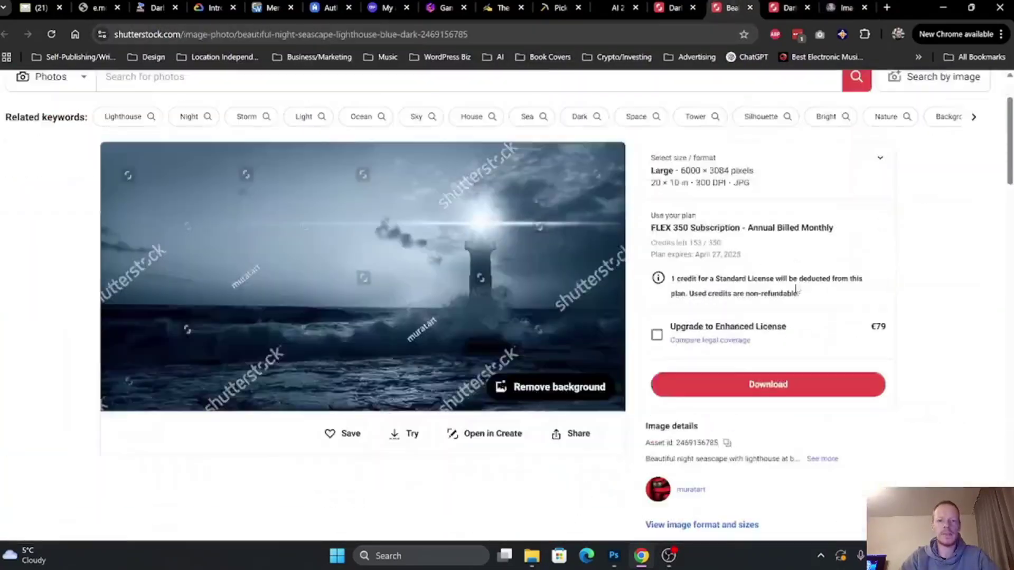
Scan page 3 of the dark tower results, and search for "dark tower scifi" images instead.
scroll(797, 289, "down", 10)
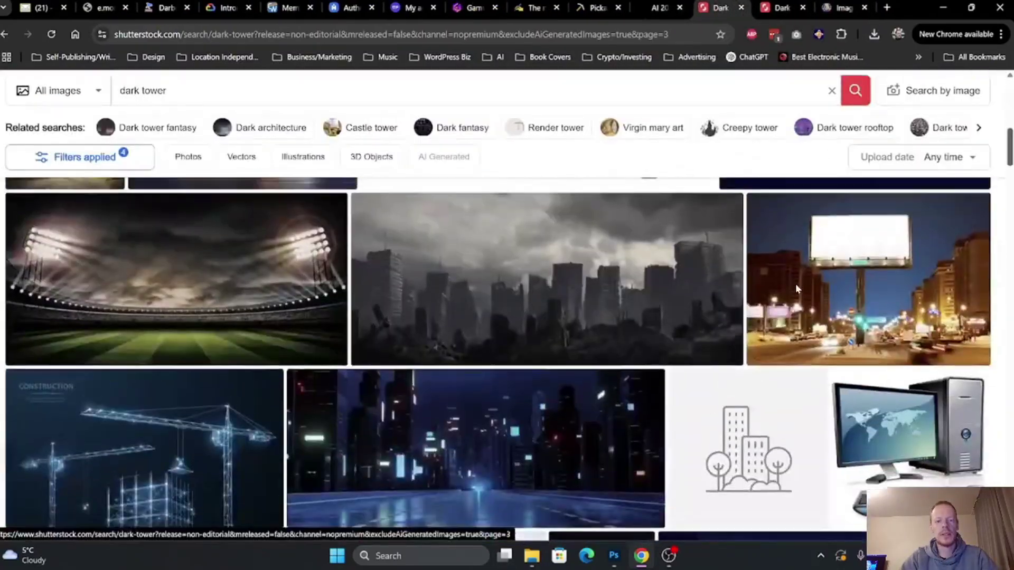
scroll(797, 288, "down", 5)
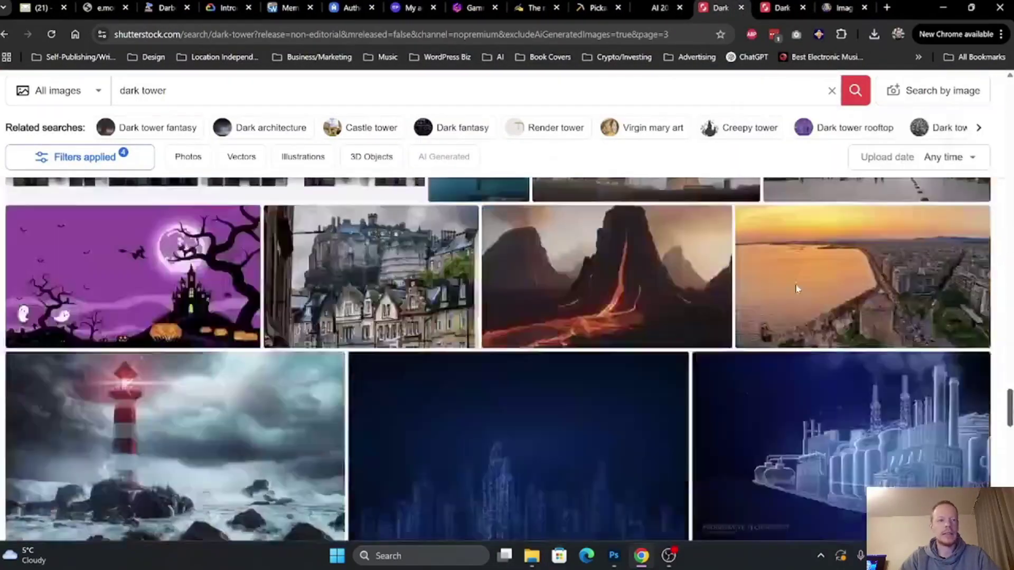
type("scifi")
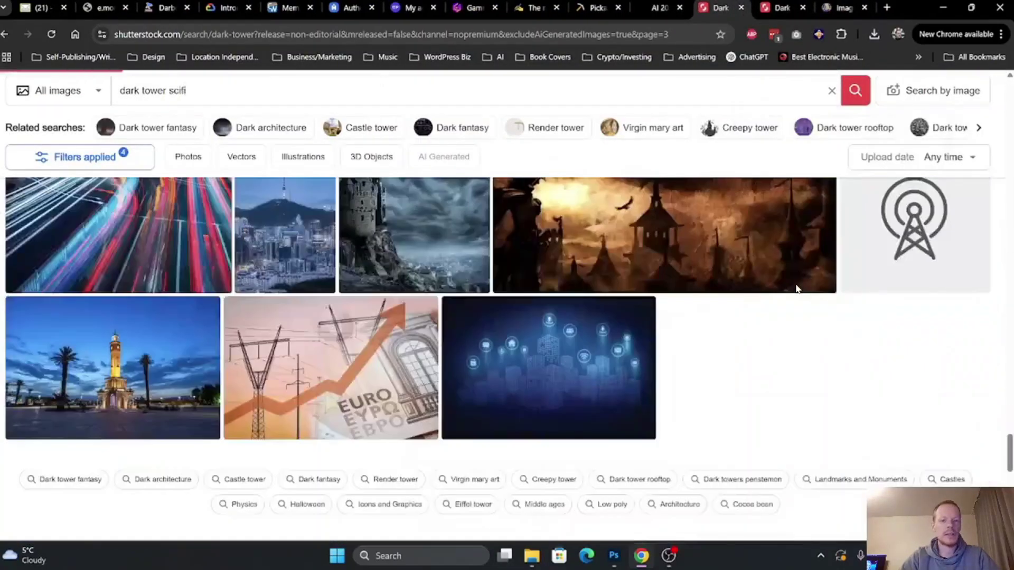
key("Return")
scroll(798, 289, "down", 10)
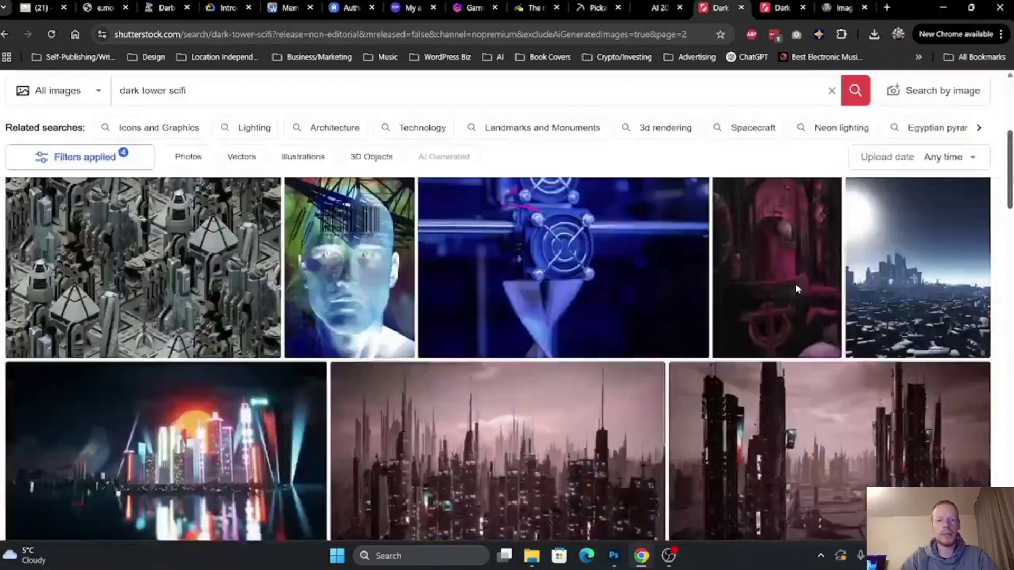
Return to the "dark tower fantasy" results and look through page 4 for a suitable tower.
left_click(803, 8)
scroll(798, 288, "down", 10)
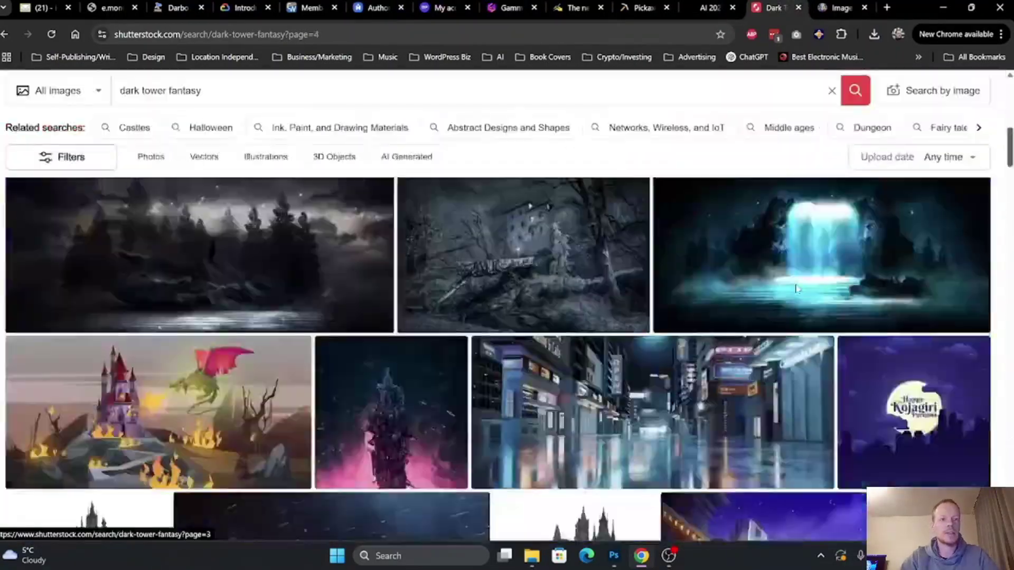
scroll(797, 288, "down", 5)
scroll(797, 289, "down", 15)
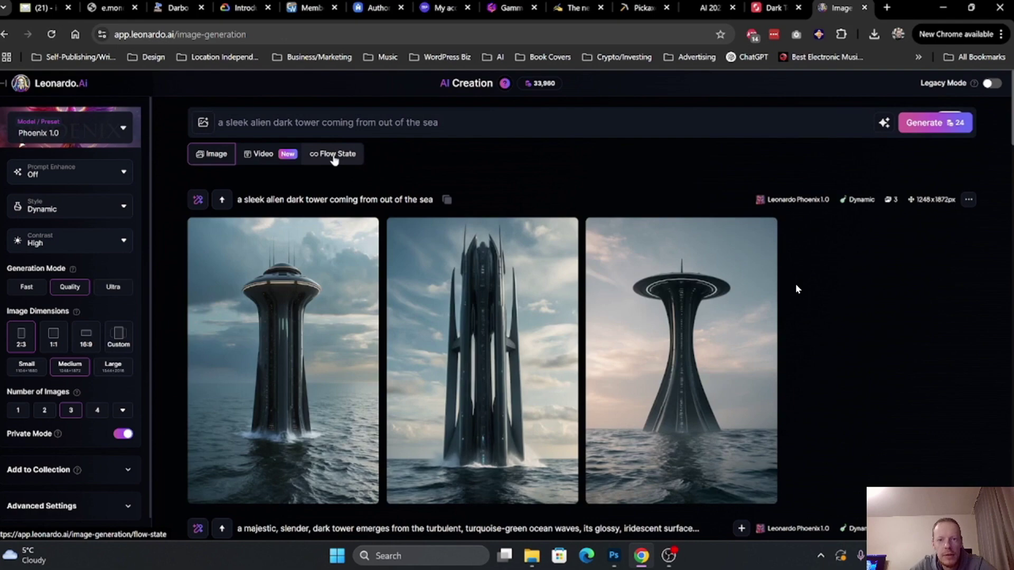
In Leonardo.Ai's Flow State mode, generate images from the prompt "a dark alien tower coming out from the sea".
left_click(333, 154)
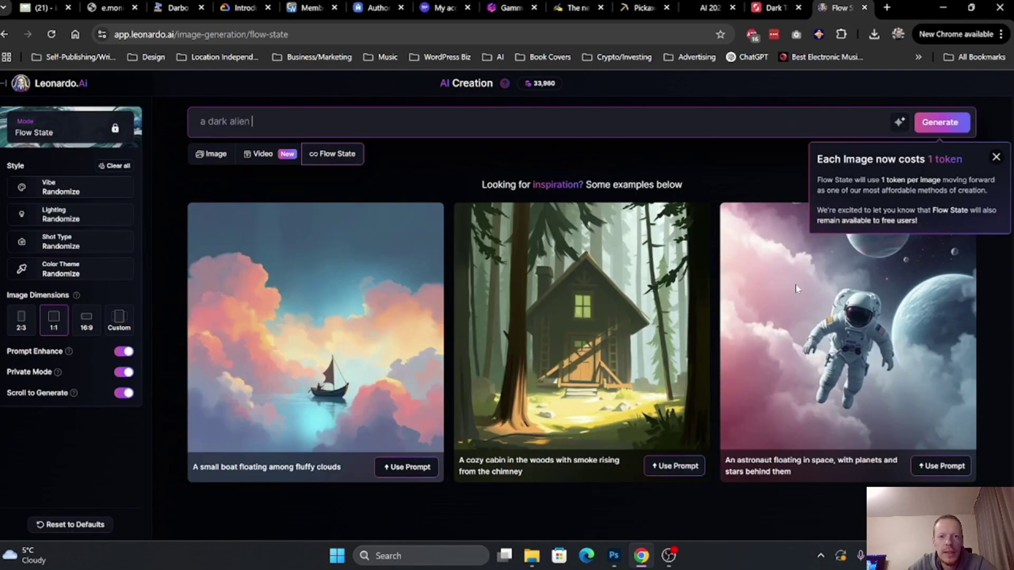
type("a dark alien tower coming out from the sea")
key("Return")
scroll(797, 288, "down", 3)
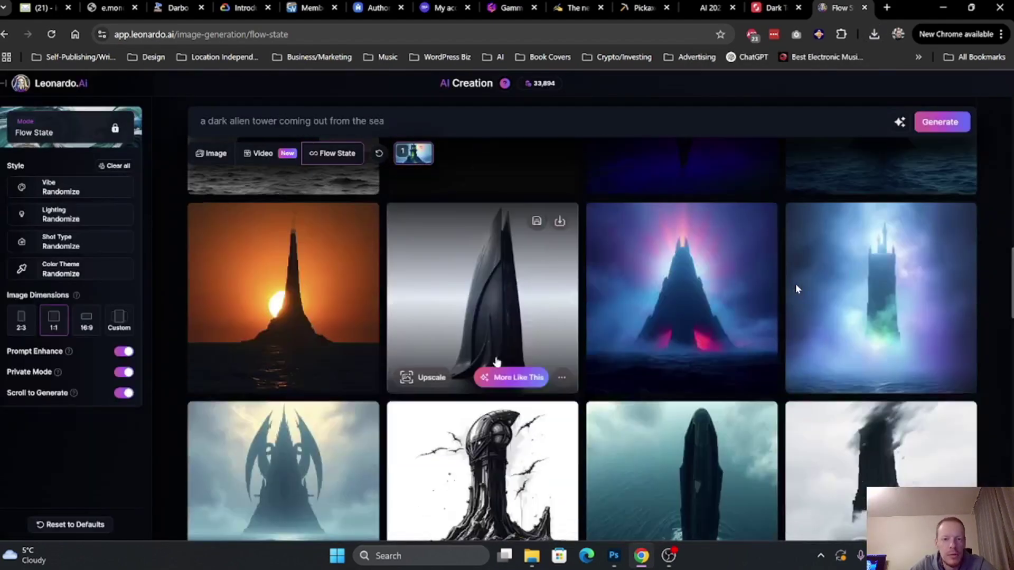
Generate more Flow State variations based on the pale, misty tower image and look through them.
left_click(423, 379)
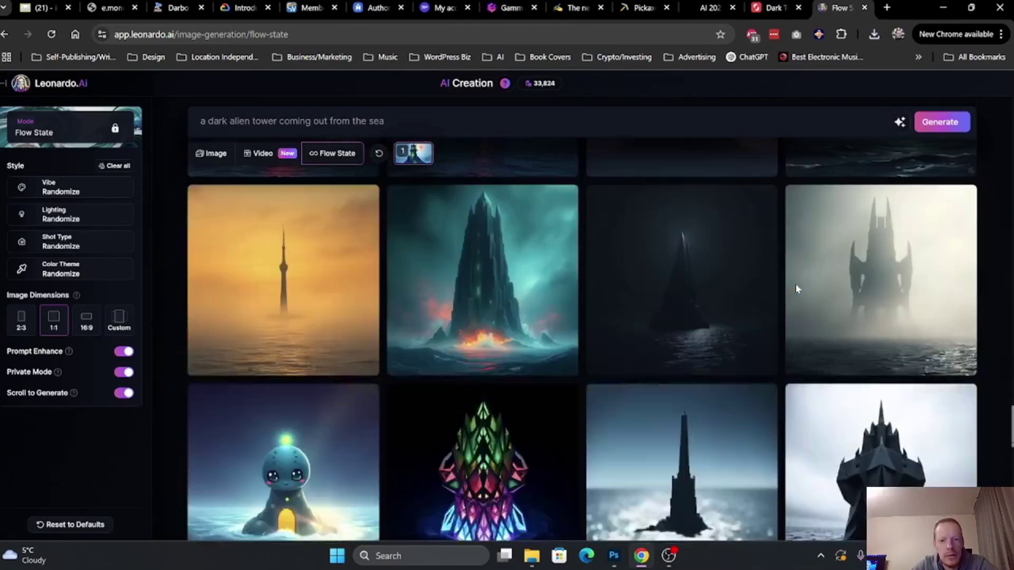
left_click(797, 289)
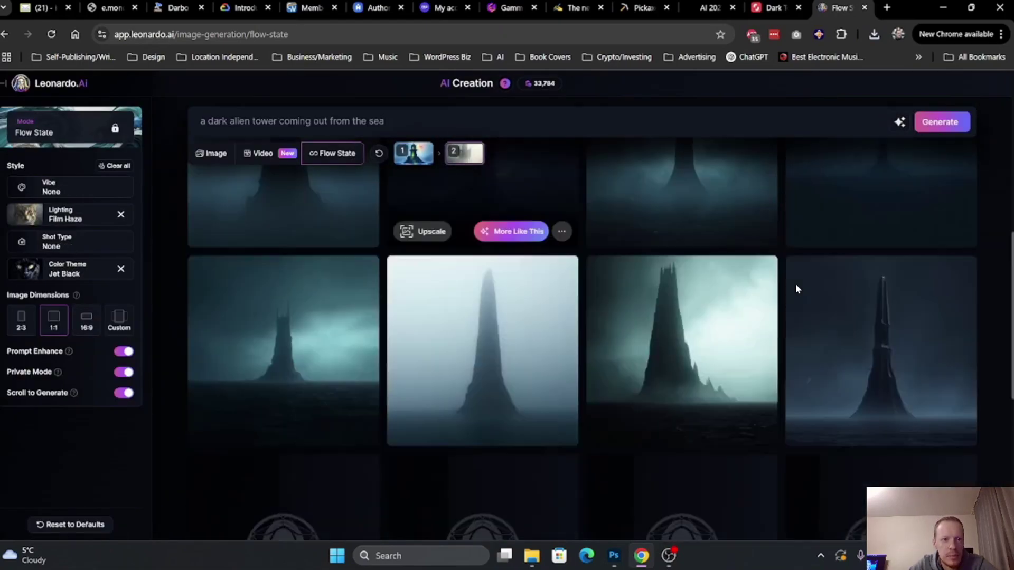
scroll(798, 289, "down", 3)
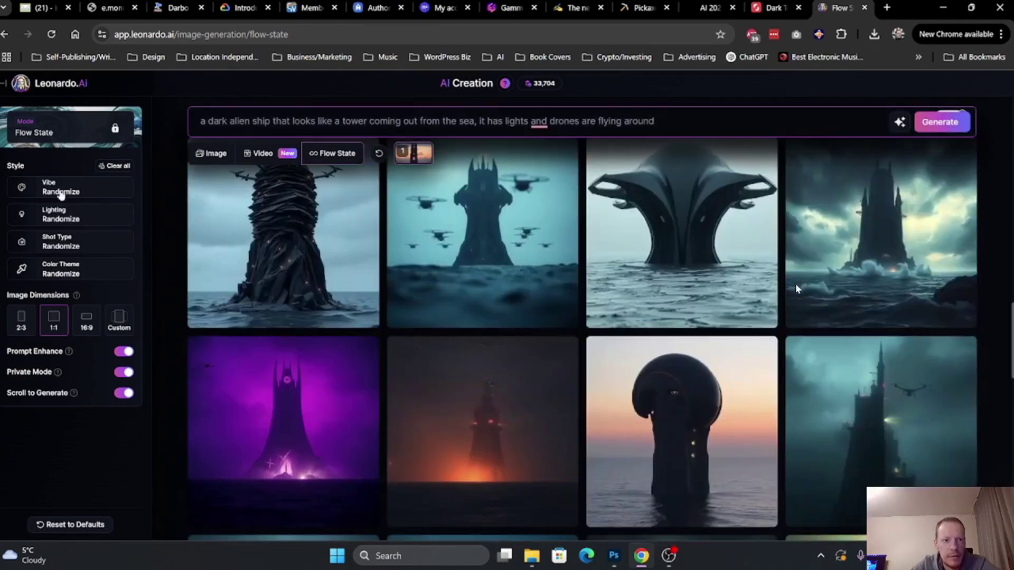
For the alien ship prompt, set Vibe to Sci-fi, Shot Type to Epic and dimensions to 2:3, with Prompt Enhance off.
left_click(62, 246)
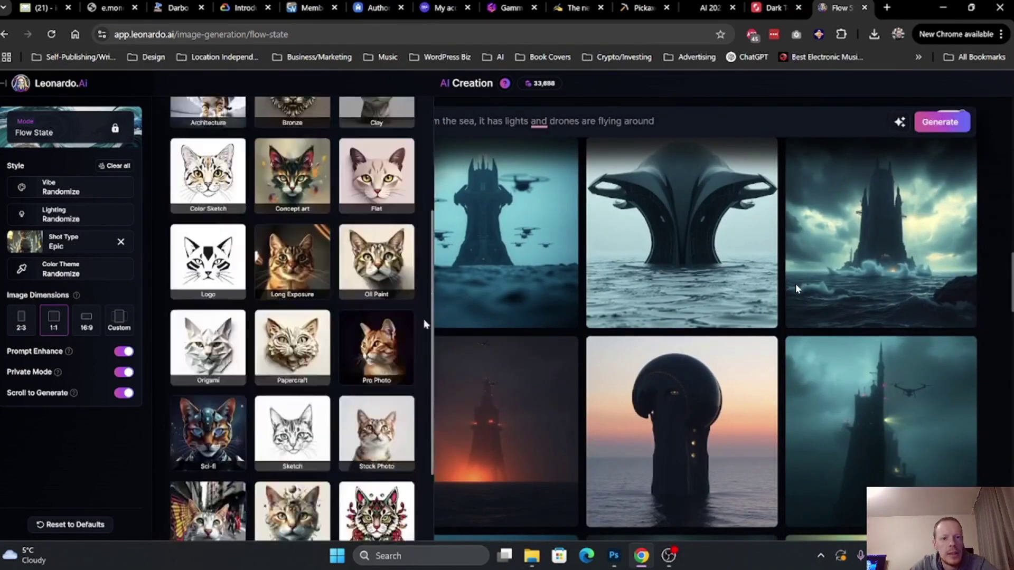
left_click(34, 325)
scroll(797, 289, "down", 5)
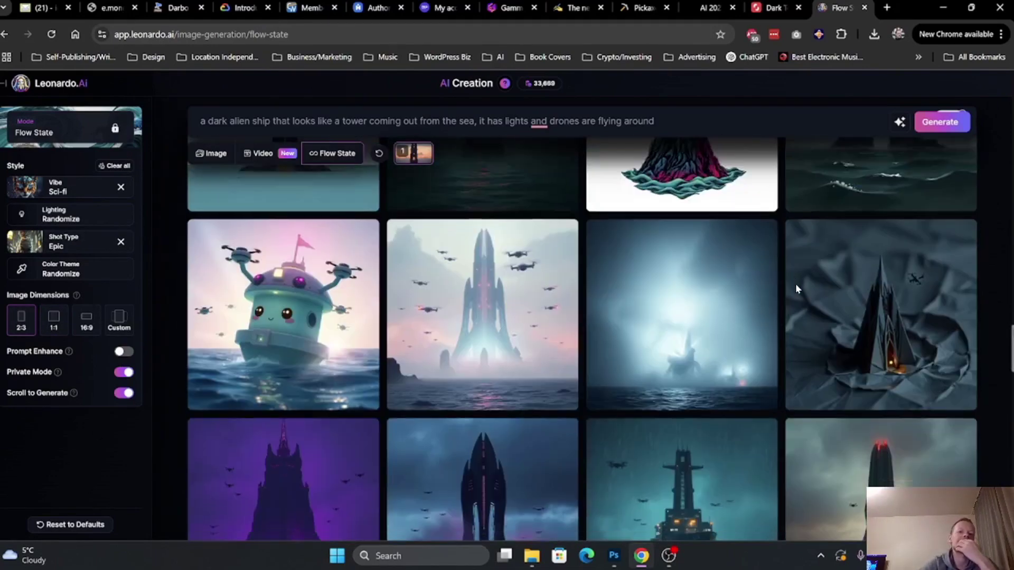
Generate three Phoenix 1.0 images guided by the red-lit tower image, and set Prompt Enhance to Off.
left_click(798, 288)
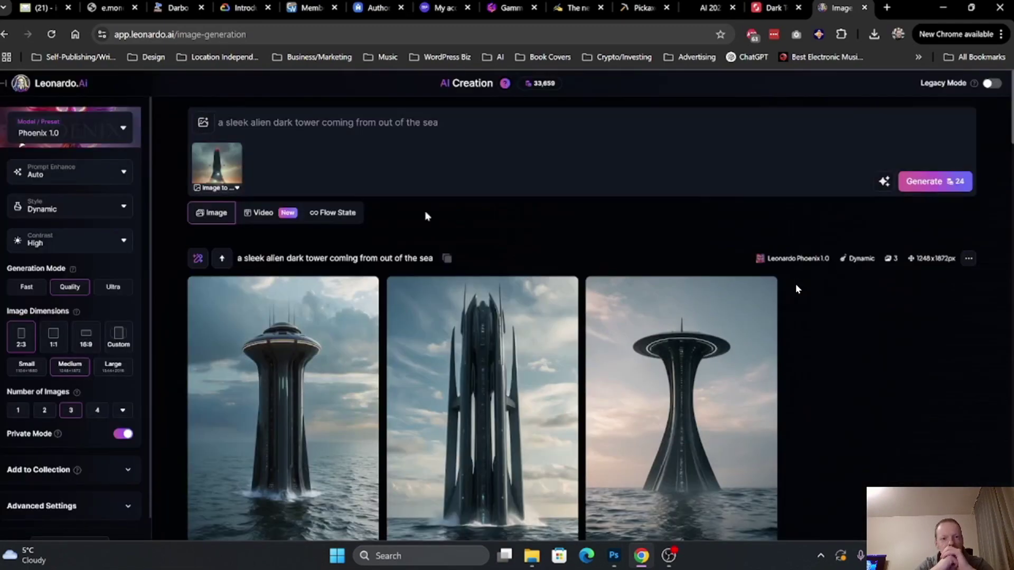
left_click(951, 182)
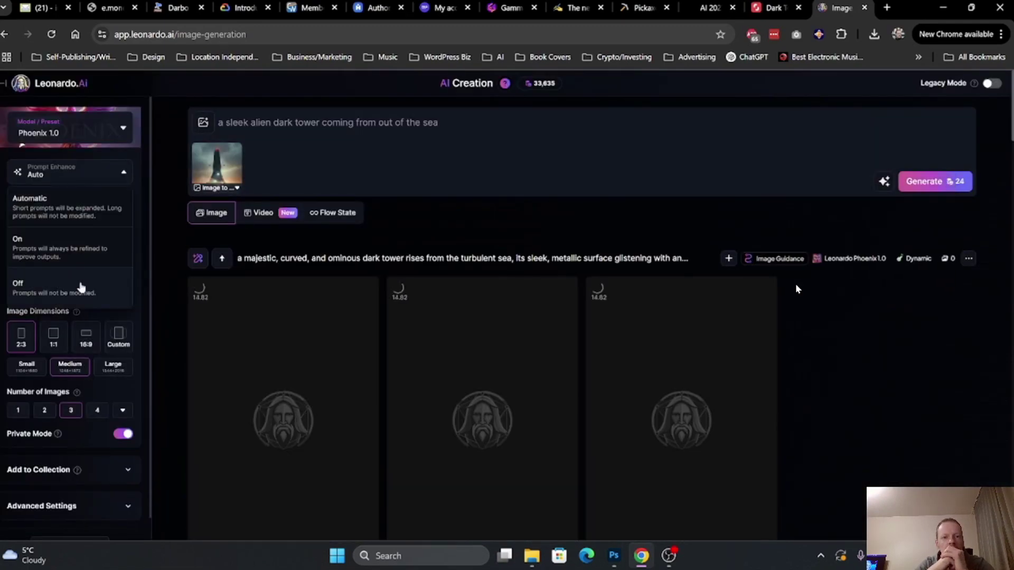
left_click(81, 287)
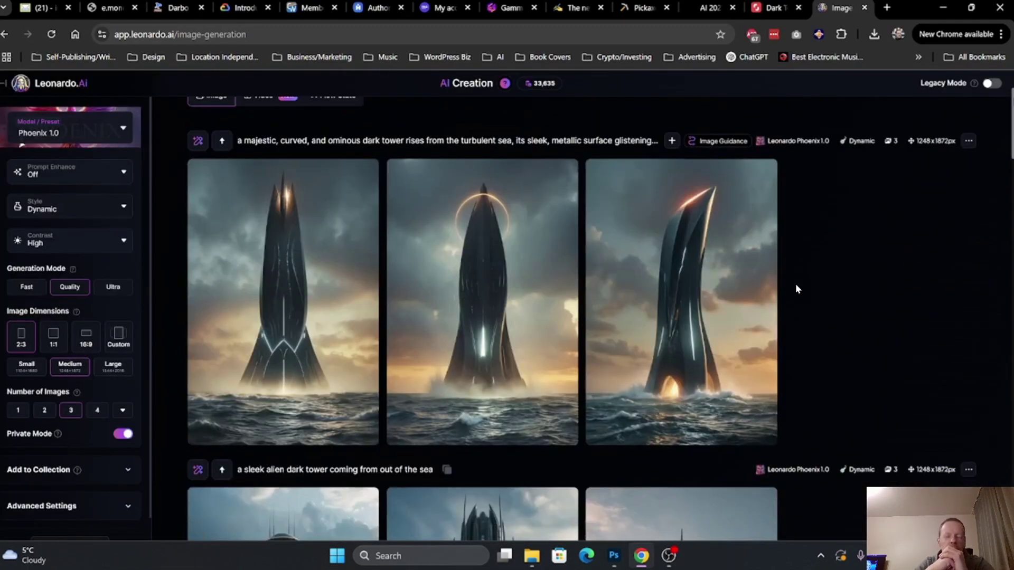
Set the style to Cinematic and generate three Phoenix 1.0 images of a sleek alien dark tower coming out of the sea.
left_click(70, 206)
left_click(48, 233)
left_click(923, 183)
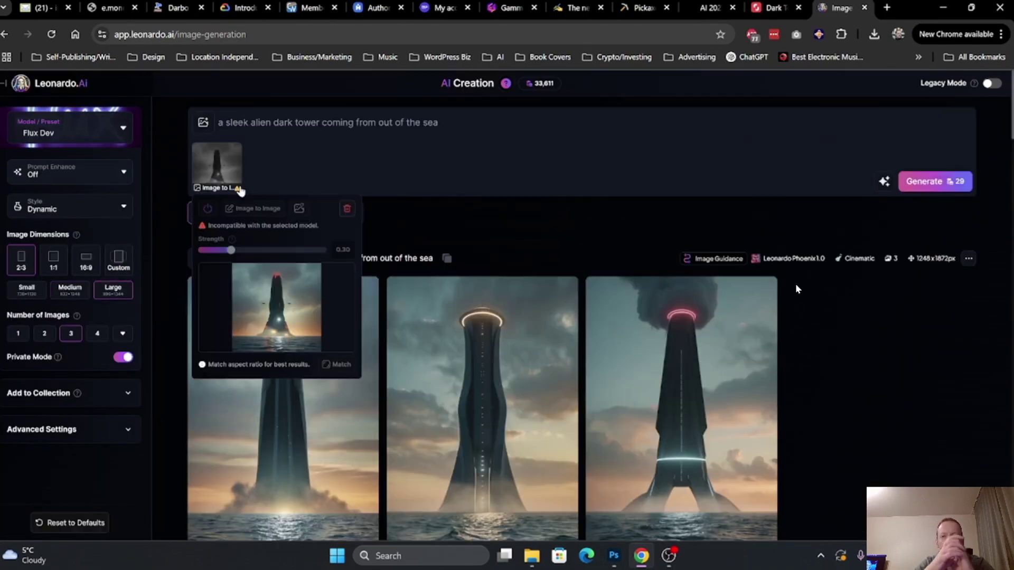
Generate Flux Dev tower images in the Dynamic and Graphic Design 3D styles, then again with lights added to the prompt.
left_click(905, 185)
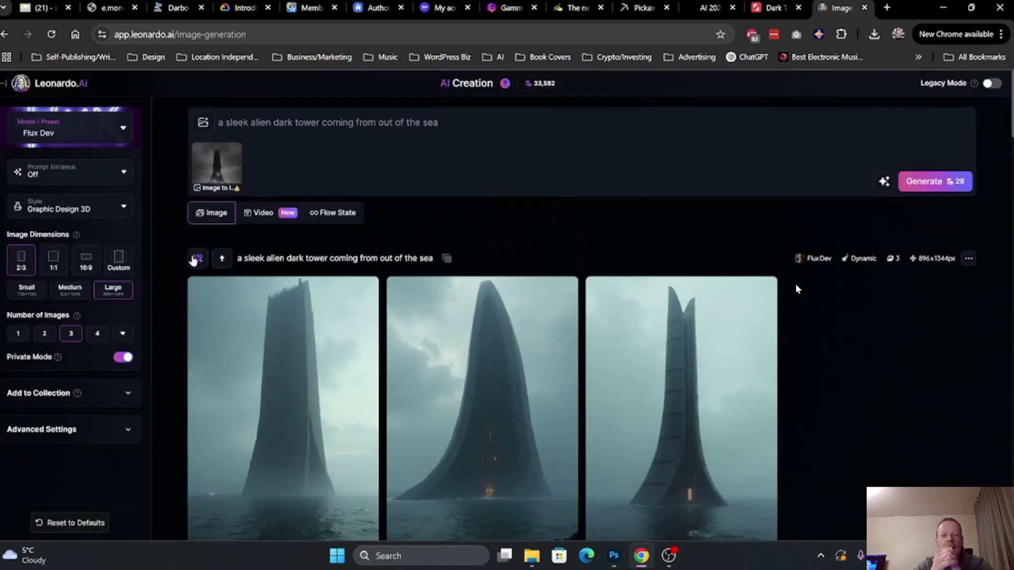
left_click(948, 181)
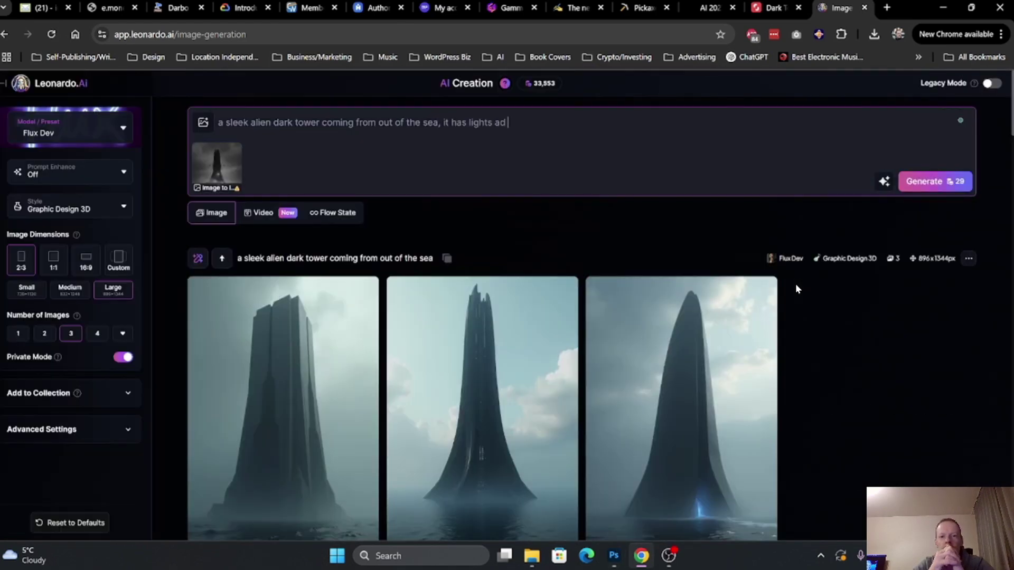
left_click(923, 185)
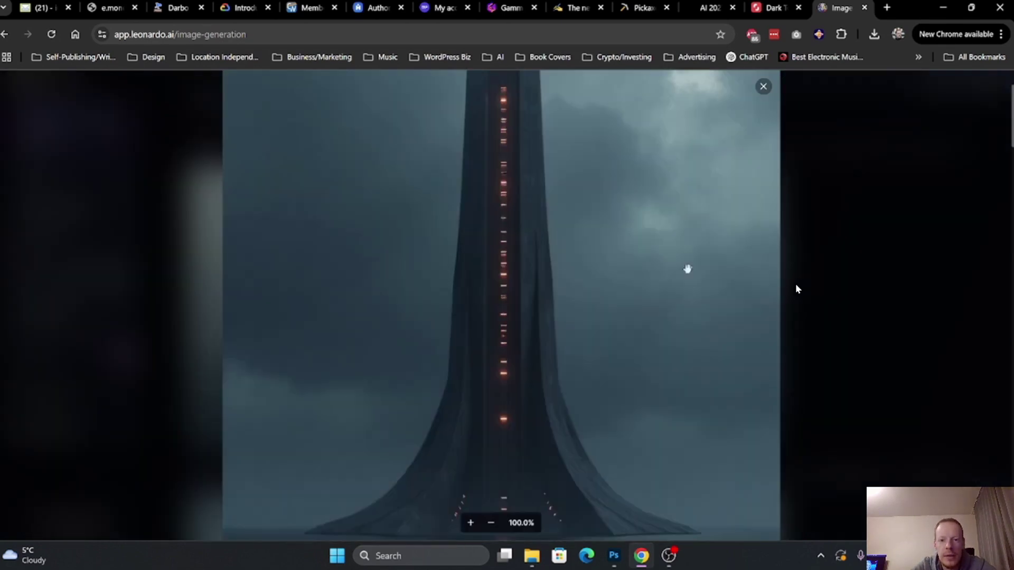
left_click(601, 457)
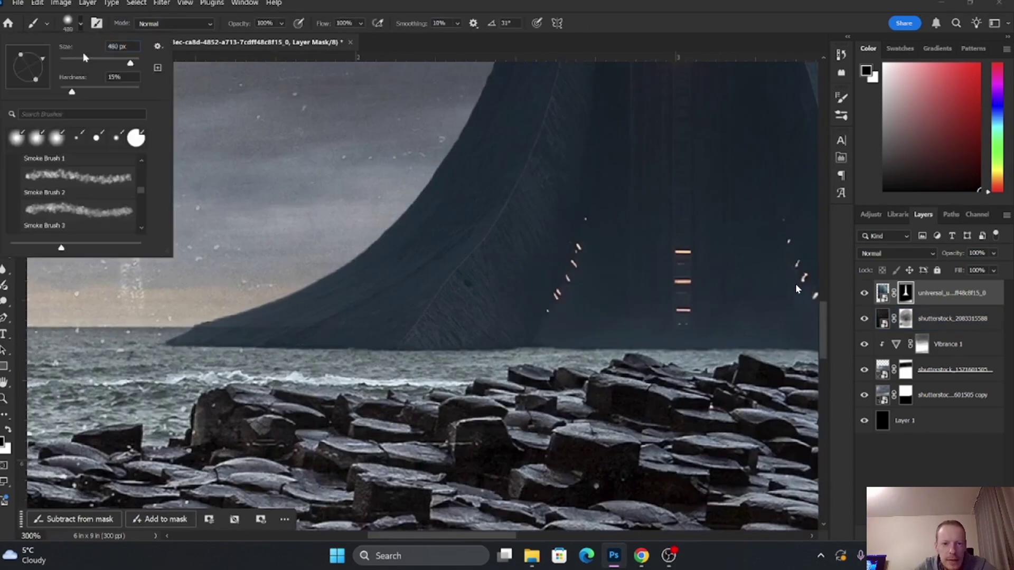
In Photoshop, refine the tower's mask with a brush at 15% hardness, then duplicate the tower layer with Luminosity blending.
key("Return")
scroll(488, 385, "right", 8)
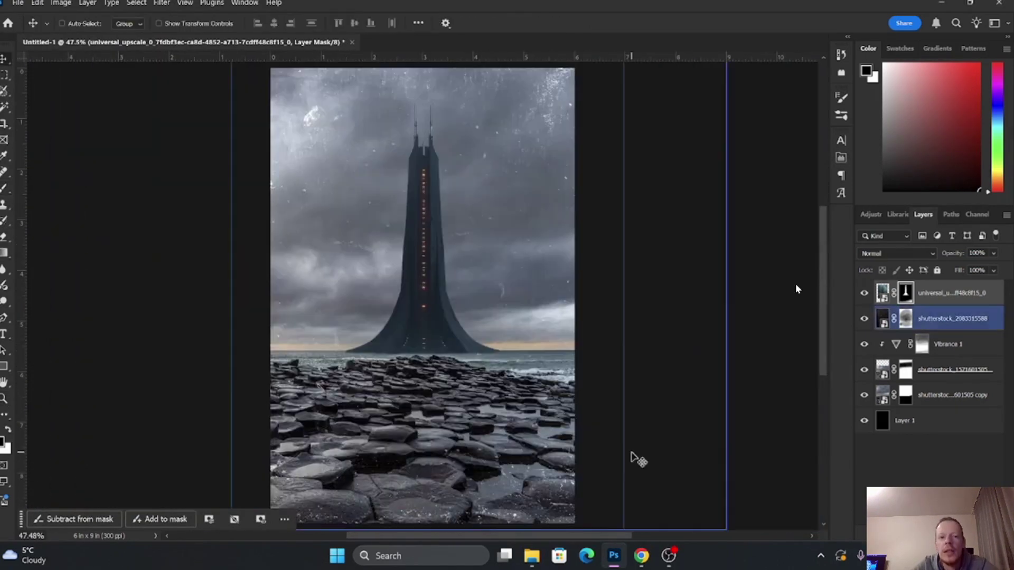
left_click(896, 254)
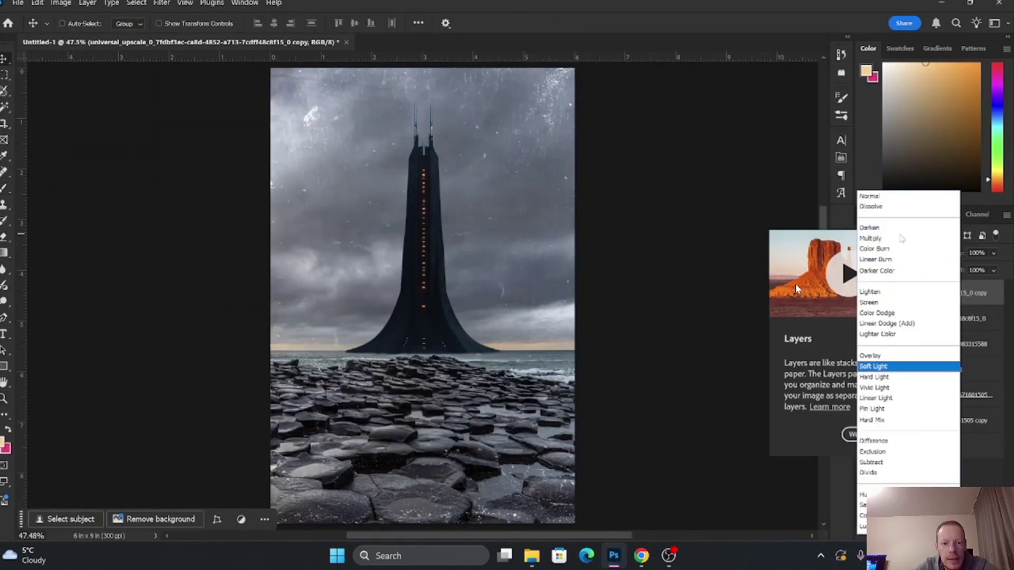
left_click(877, 407)
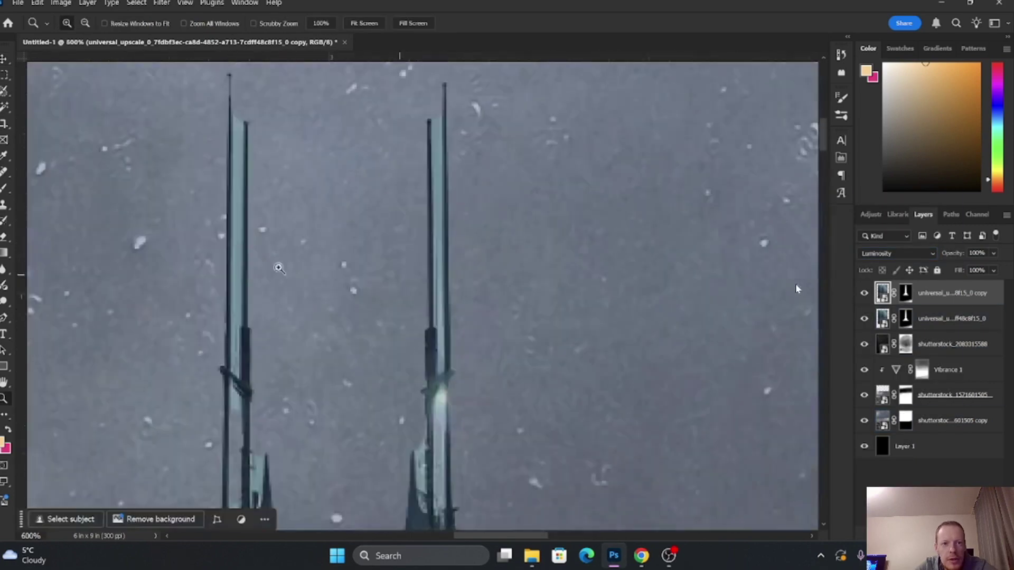
Mask out the leftover background between the thin spires at the tower's top on both tower layers.
left_click(69, 24)
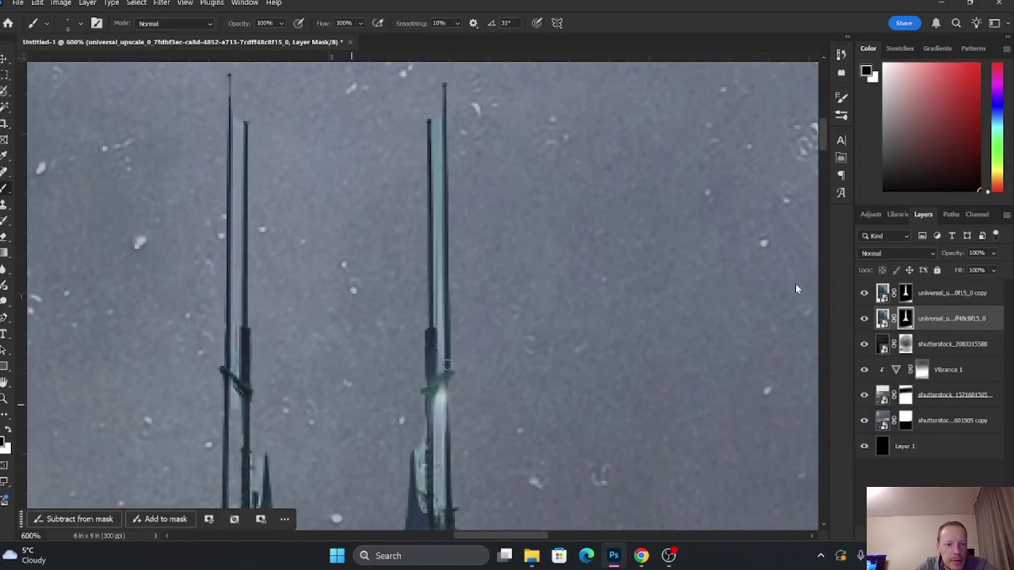
scroll(248, 353, "down", 3)
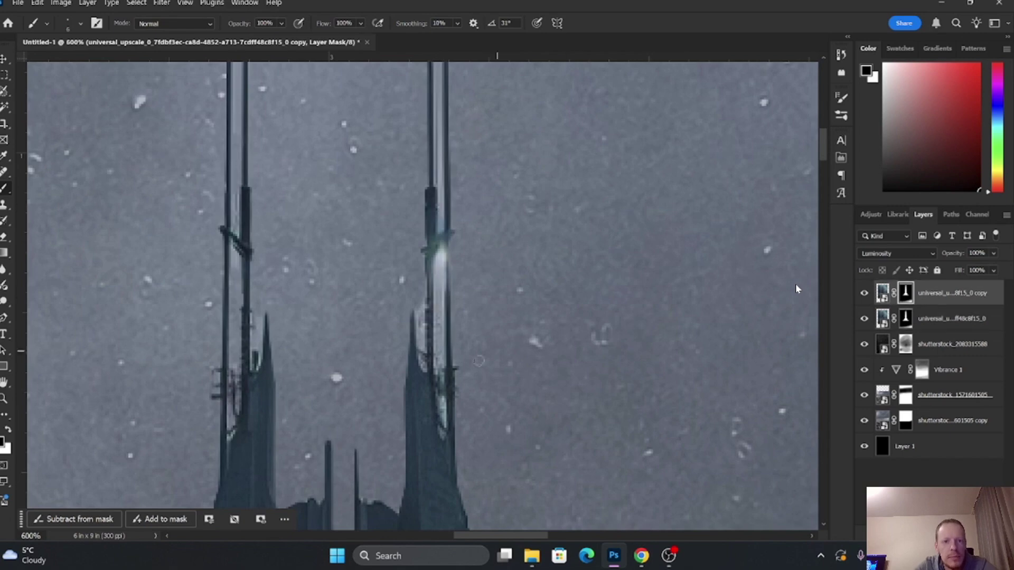
scroll(389, 163, "down", 10)
key("v")
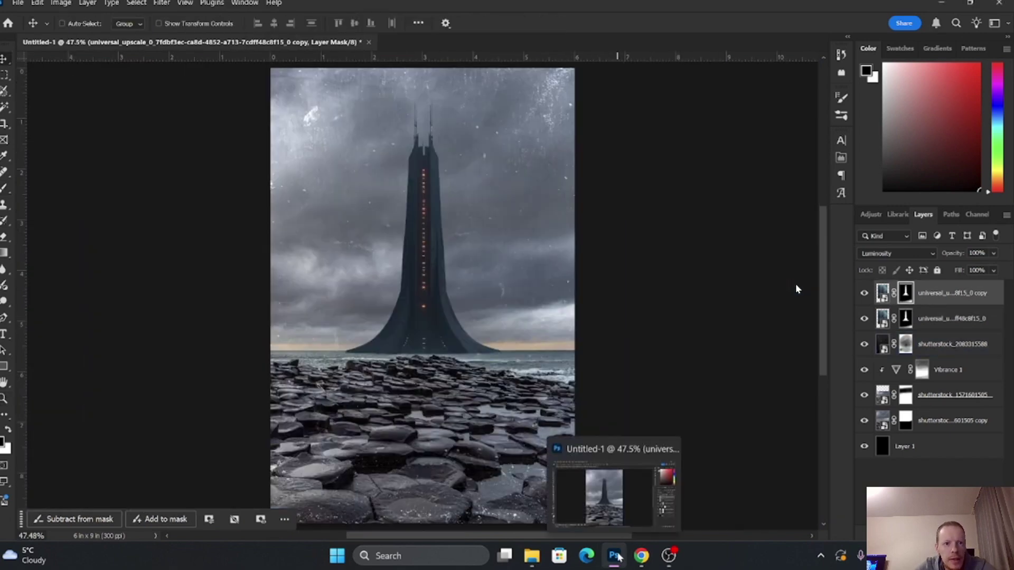
Create a new layer named "light reflection".
type("c")
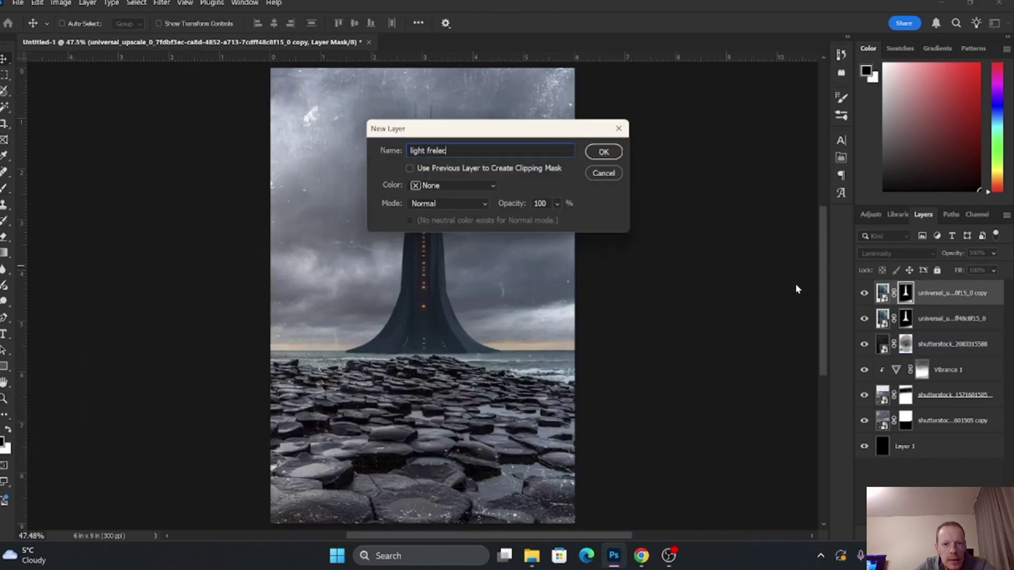
key("BackSpace")
key("BackSpace")
key("BackSpace")
key("BackSpace")
key("BackSpace")
key("BackSpace")
type("reflection")
key("Return")
Brush soft tan light onto the tower in the clipped Overlay light reflection layer, and give that layer a reveal-all mask.
key("b")
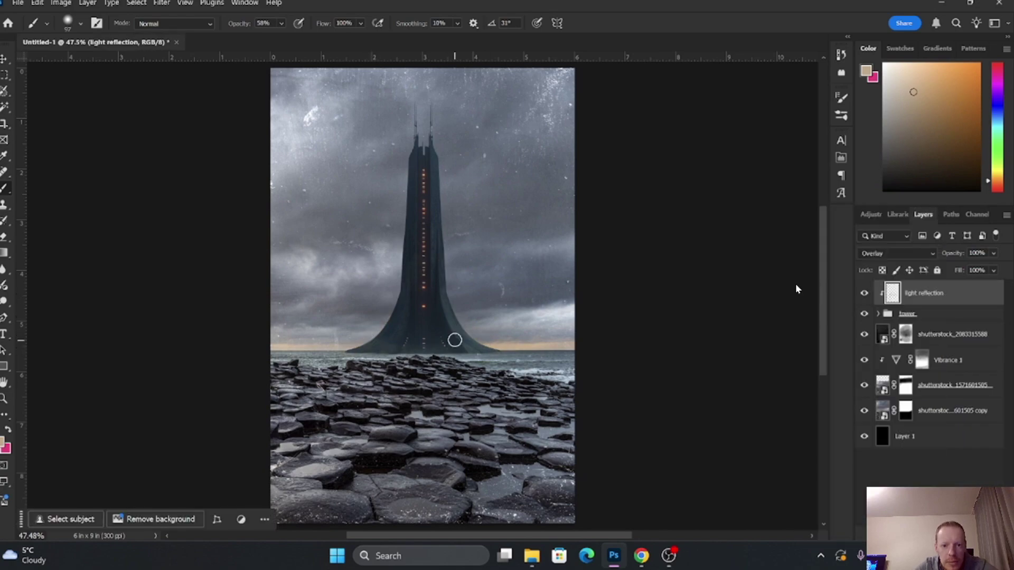
key("alt+l")
key("m")
key("r")
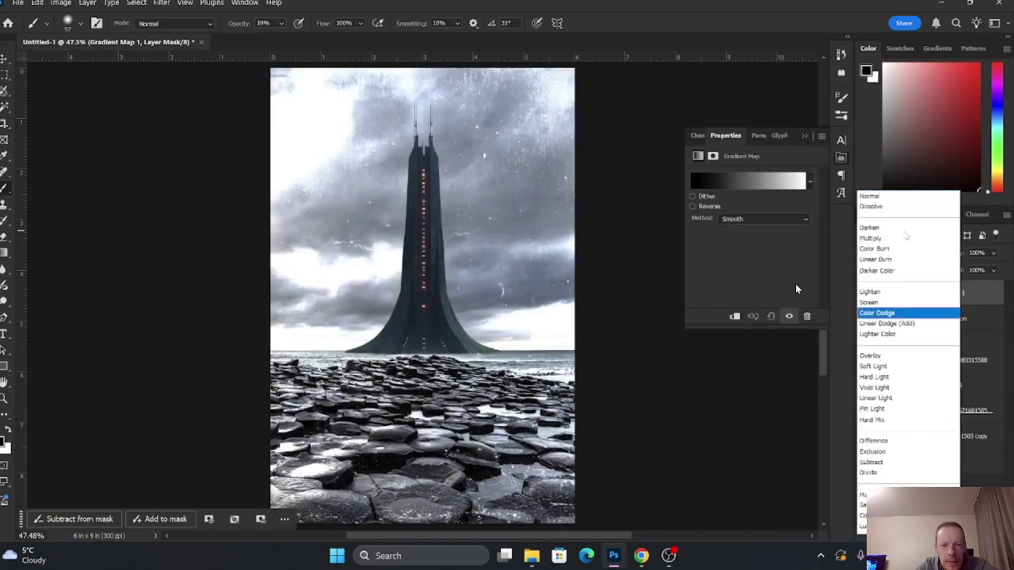
Reverse the black-to-white Gradient Map and set it to Divide blending at 17% opacity.
key("Down")
key("Down")
key("Down")
mouse_move(614, 565)
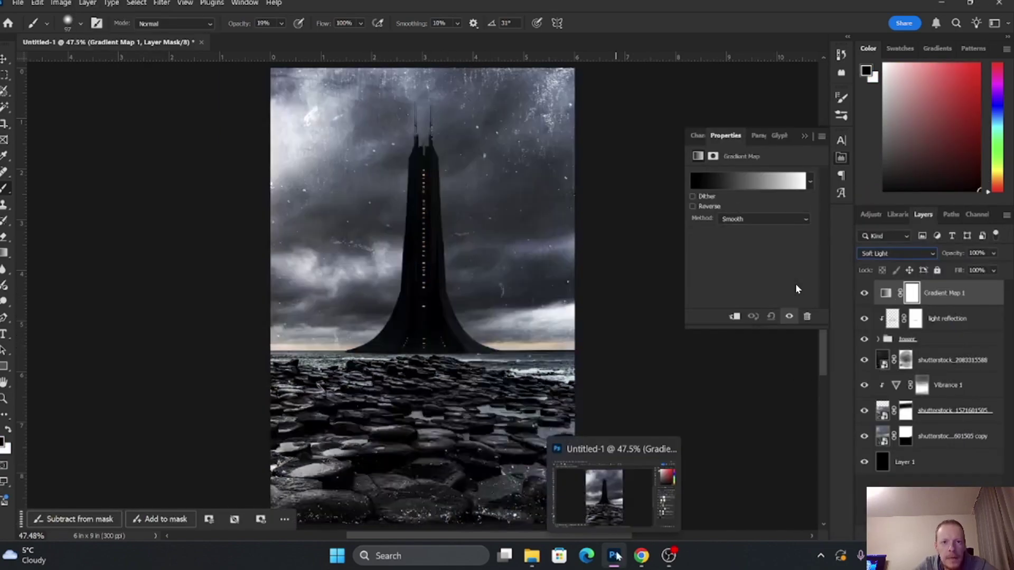
key("alt+Down")
key("Escape")
key("Tab")
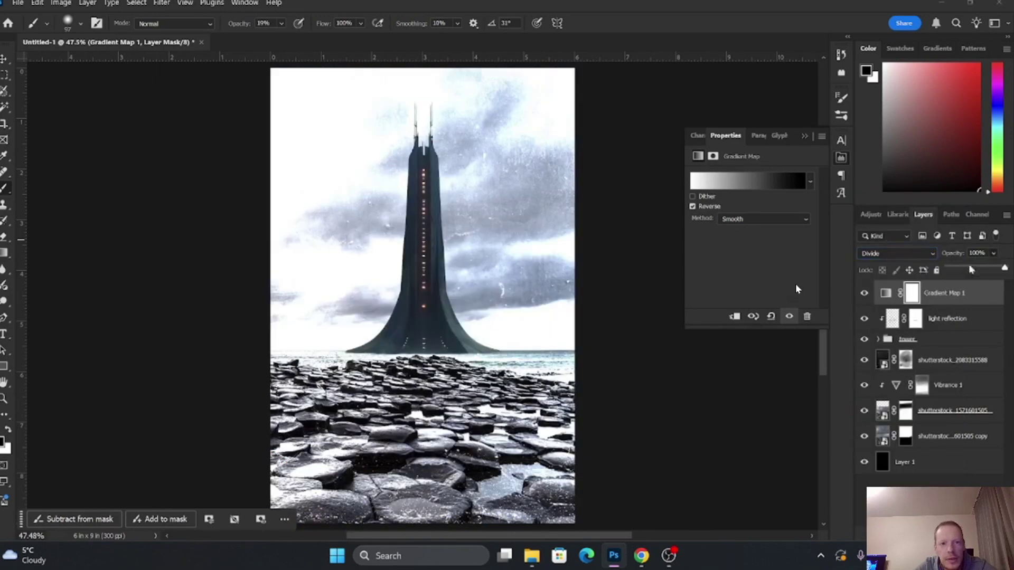
type("17")
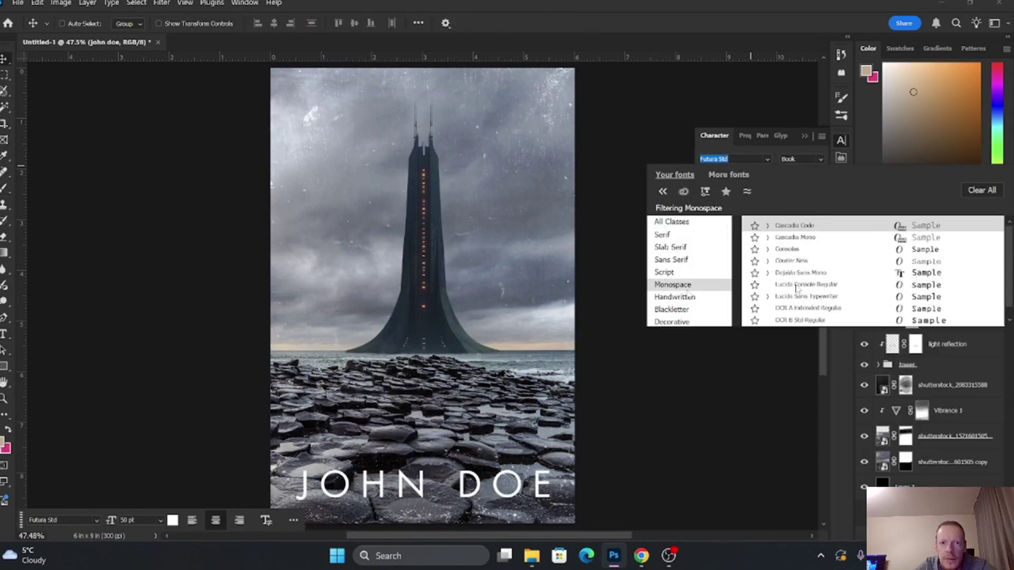
Try out the Decorative fonts on the author name and set it in Overward.
left_click(675, 297)
left_click(672, 321)
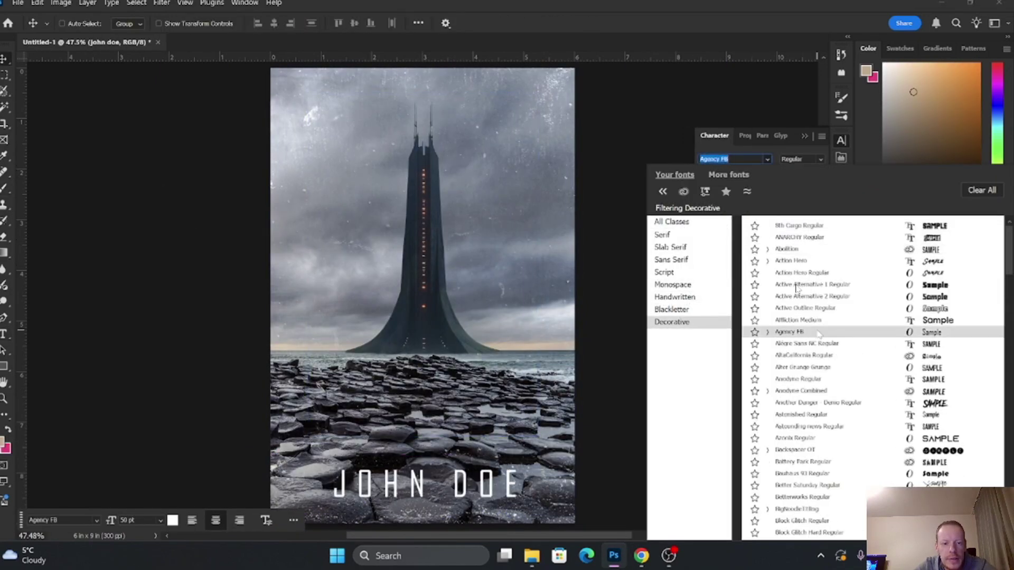
key("Down")
key("Down")
key("Down")
key("Down")
key("Down")
key("Down")
key("Down")
key("Down")
key("Down")
key("Down")
key("Down")
key("Down")
key("Down")
key("Down")
key("Down")
key("Down")
key("Down")
key("Down")
key("Down")
key("Down")
key("Down")
key("Down")
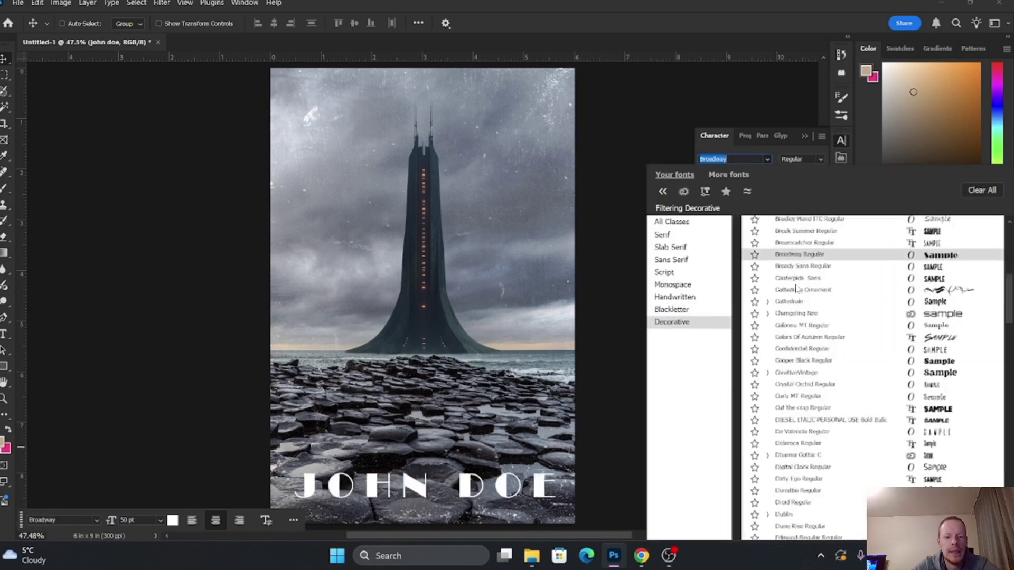
key("Down")
key("Down")
key("Down")
key("Down")
key("Down")
key("Down")
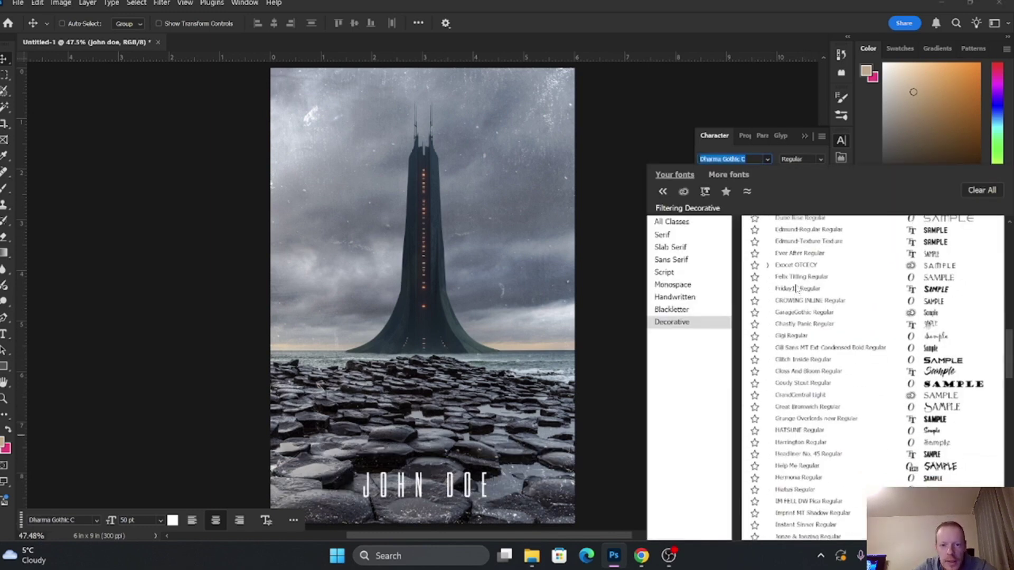
key("Down")
key("Down")
key("Down")
key("Down")
key("Down")
key("Down")
key("Down")
key("Down")
key("Down")
key("Down")
key("Down")
key("Down")
key("Down")
key("Down")
key("Down")
key("Down")
key("Down")
key("Down")
key("Down")
key("Down")
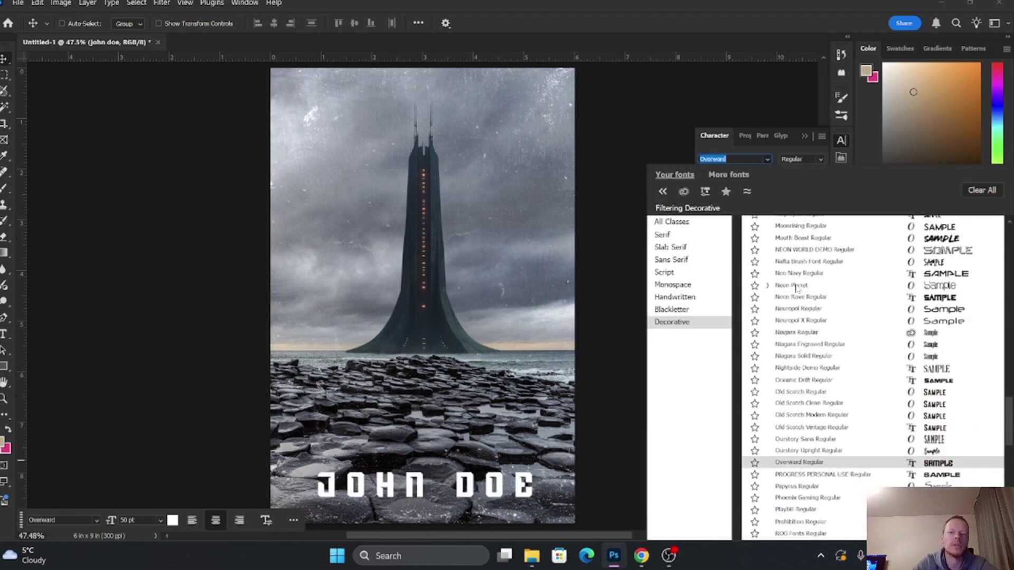
key("Return")
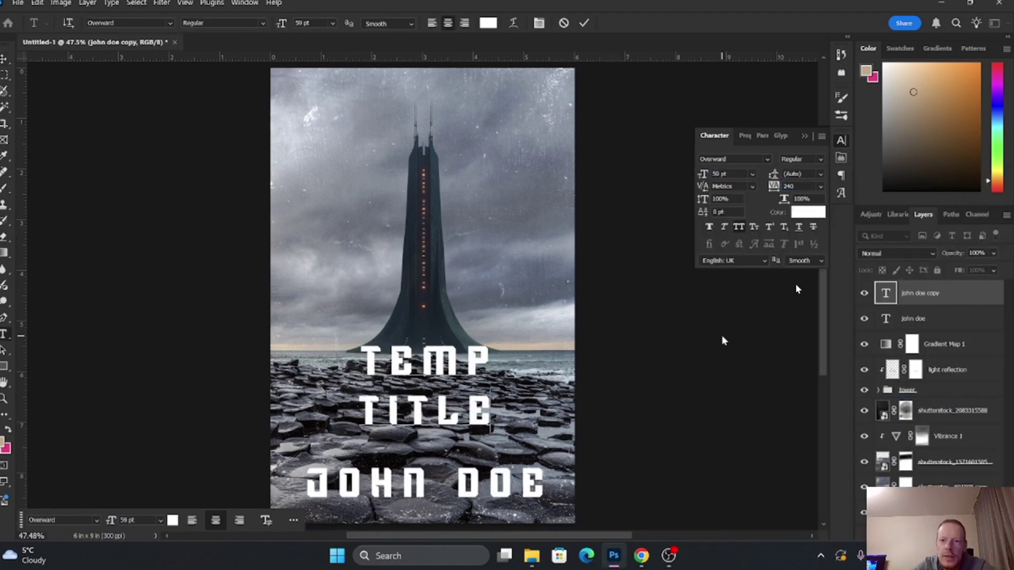
Enlarge the two-line TEMP TITLE text to 100 pt with 100 pt leading.
type("120")
key("Return")
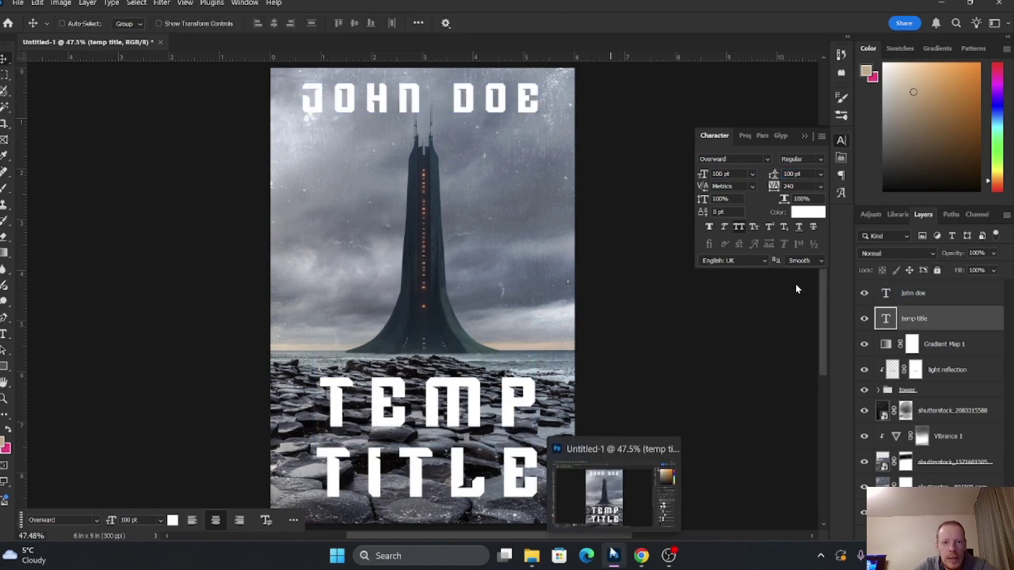
Change the title and author name to the Neo-Navy font and scale the author name to fit the cover width.
left_click(769, 159)
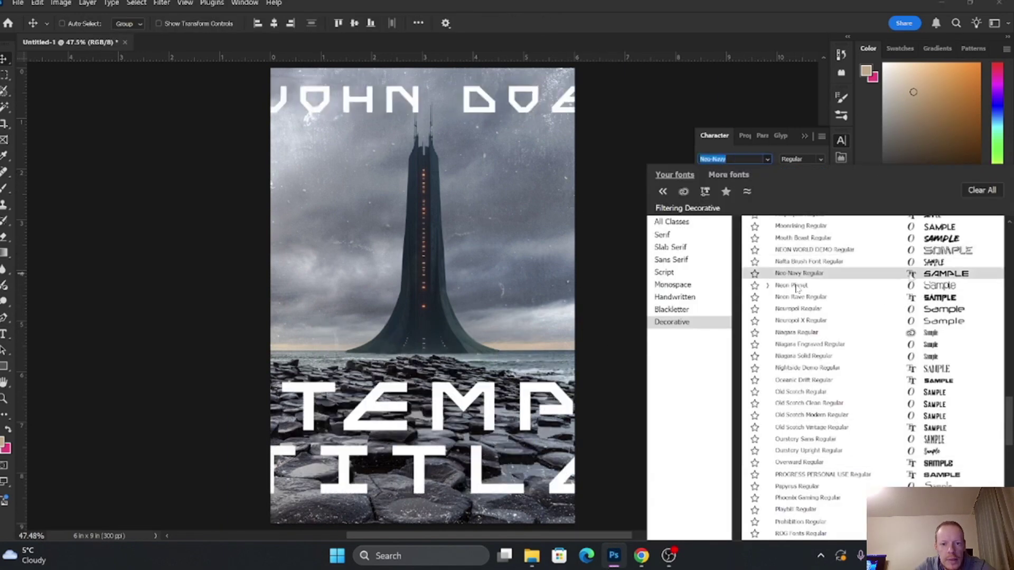
left_click(793, 199)
key("ctrl+t")
left_click_drag(588, 287, 586, 280)
key("Return")
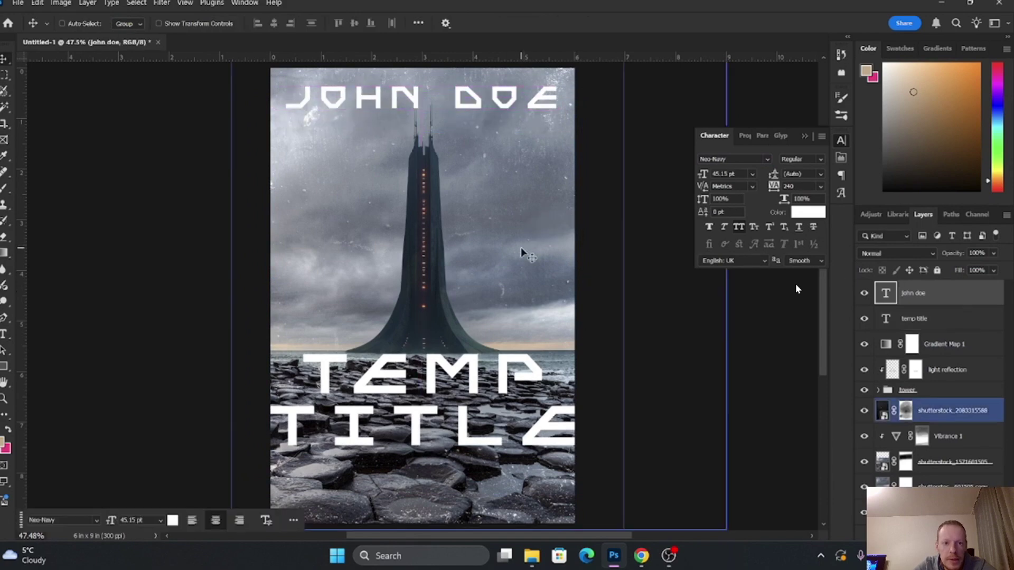
Set the title to 82 pt with 76 pt leading and 180 tracking, and the author name's tracking to 160.
key("Tab")
type("76")
key("Return")
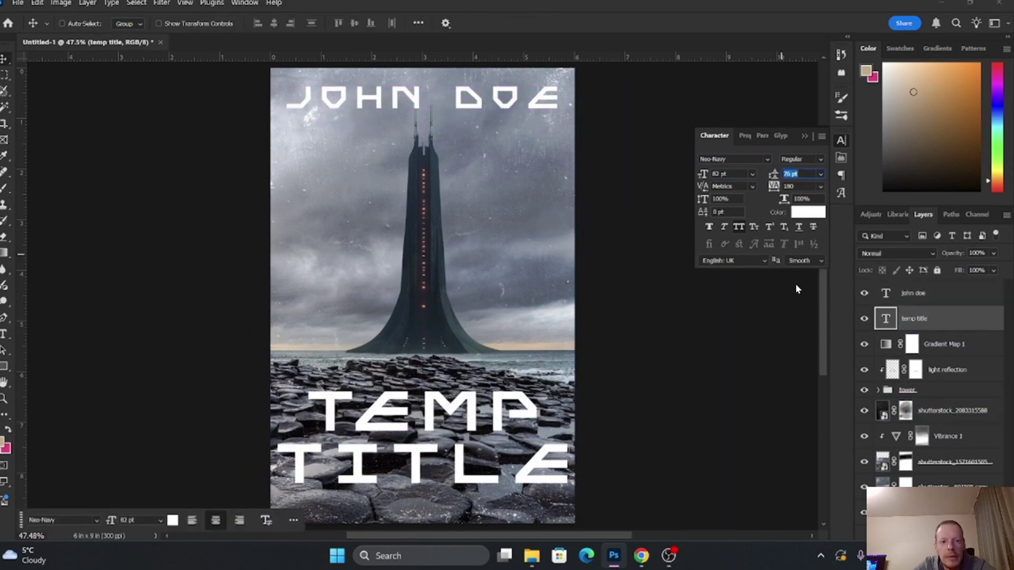
left_click(920, 292)
key("t")
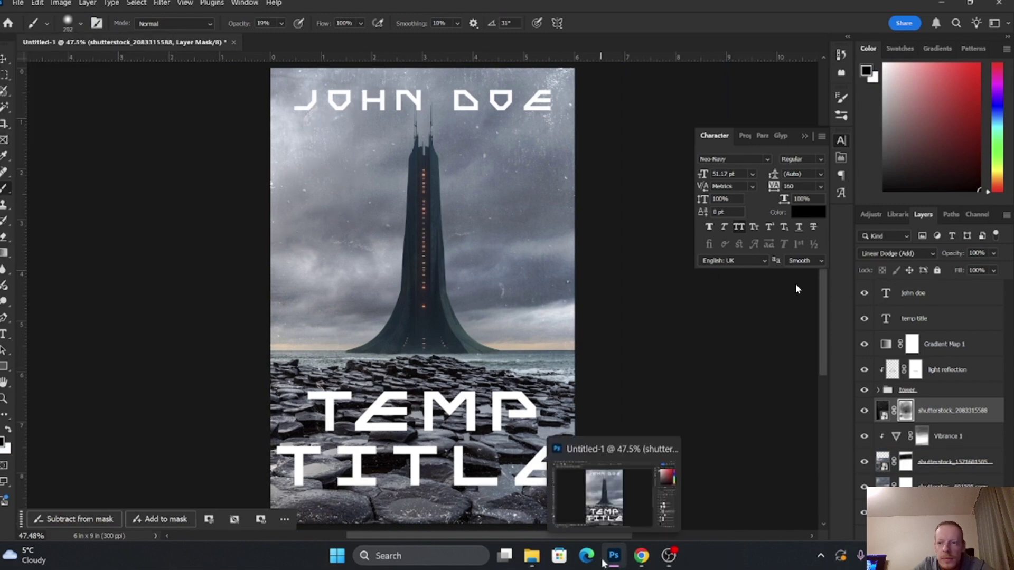
Move the Linear Dodge speckle texture layer above the tower group and its light reflection layer.
key("ctrl+]")
key("ctrl+]")
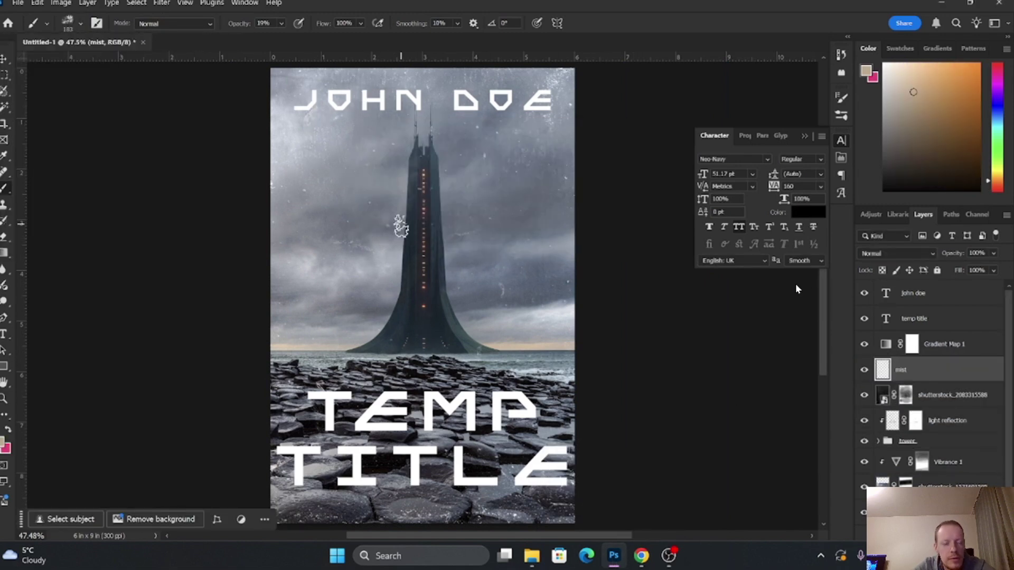
Paint mist around the tower on the mist layer and change that layer's blend mode.
left_click(896, 254)
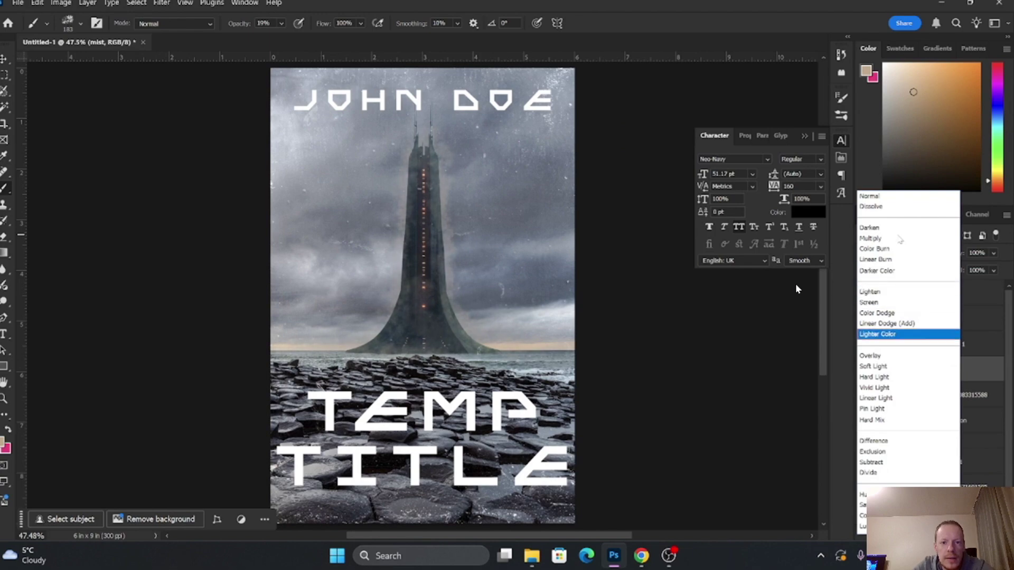
key("Down")
key("Return")
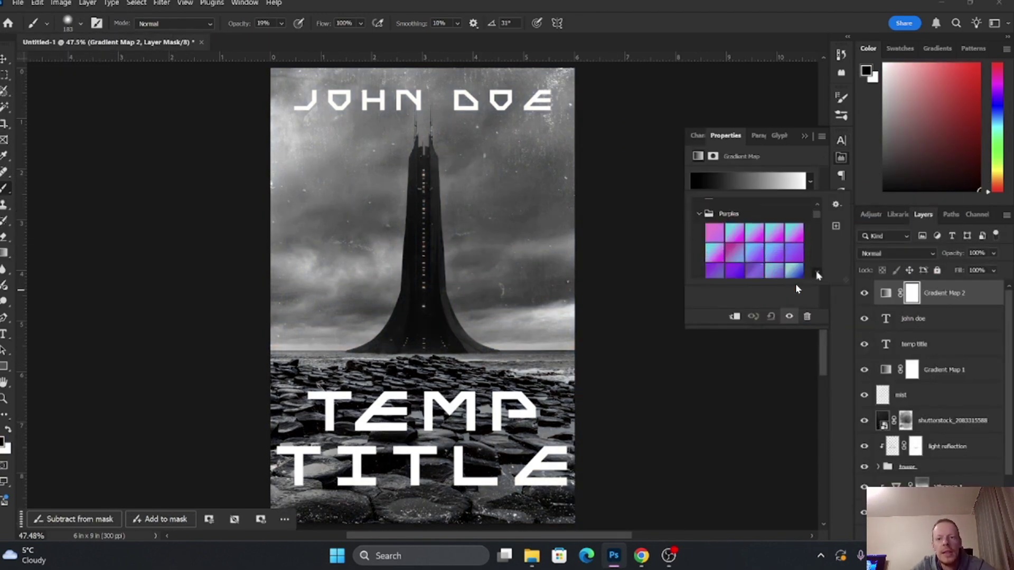
Apply an orange-to-purple gradient to the new top Gradient Map and set it to Vivid Light at 62% opacity.
left_click(794, 270)
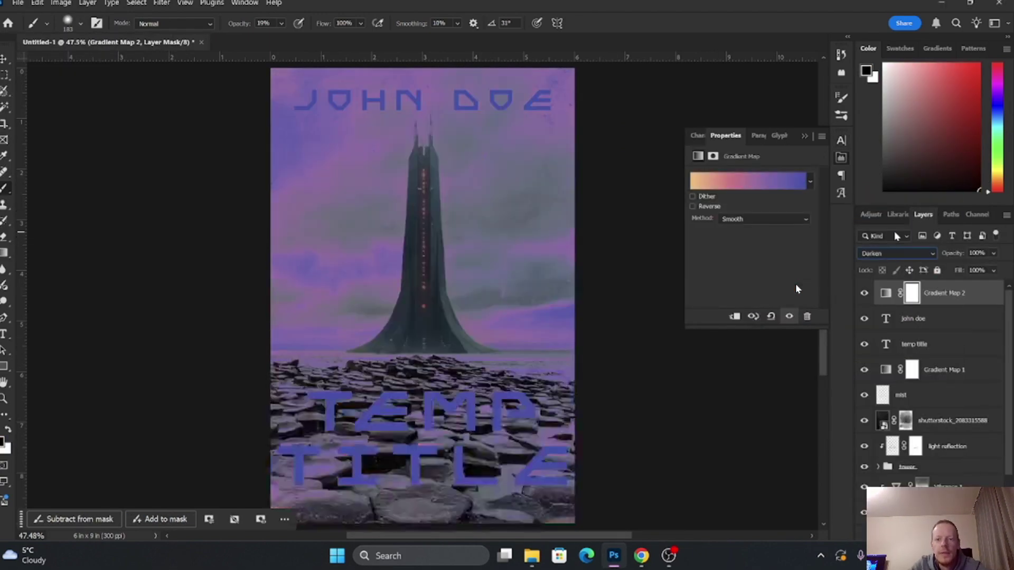
key("Down")
key("Down")
key("Up")
Fill the coloured Gradient Map's mask with black and brush the tint back over the rocks and the tower's lights.
key("shift+BackSpace")
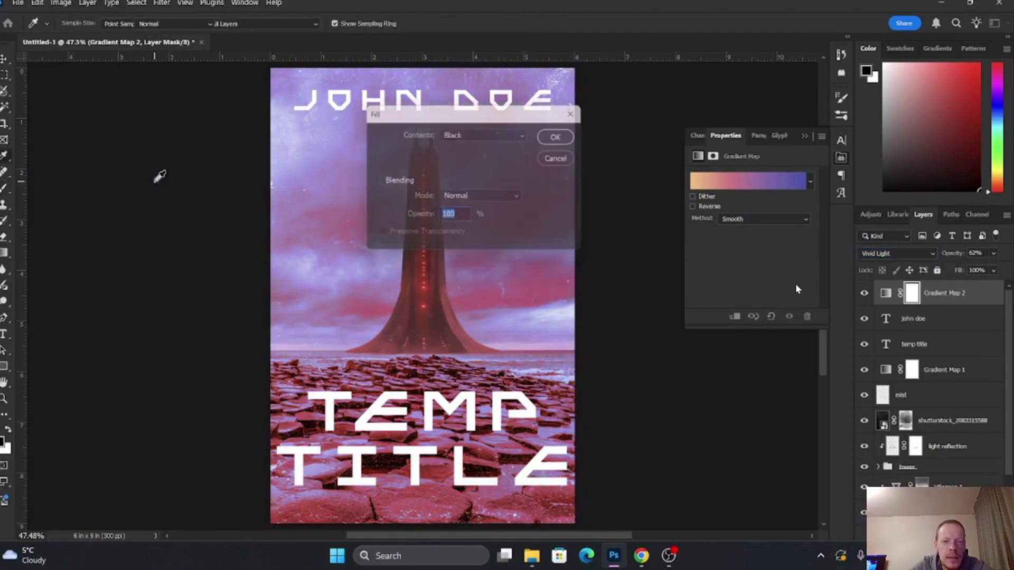
key("Return")
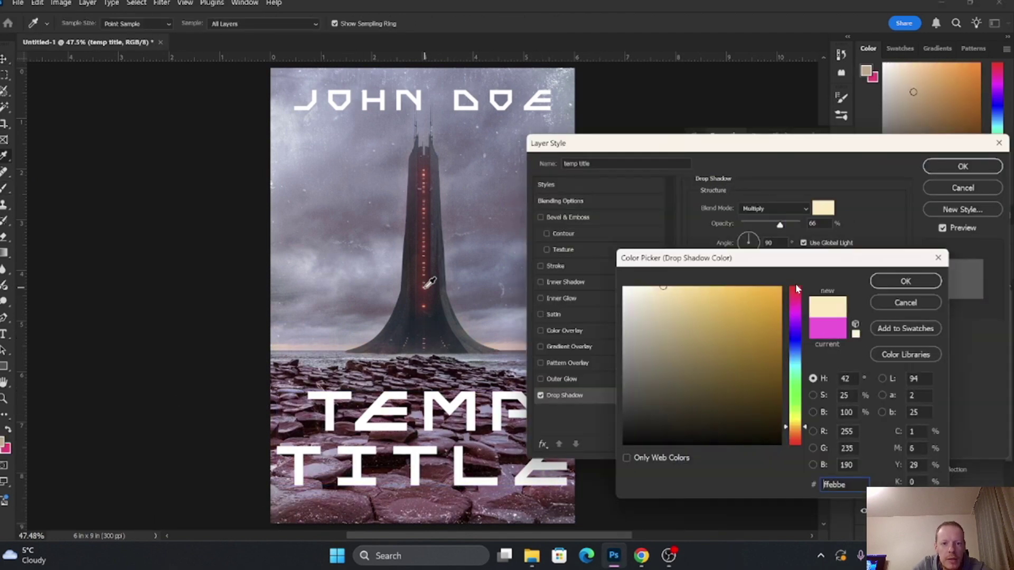
Hide the Gradient Overlay and Drop Shadow effects on the title.
mouse_move(615, 554)
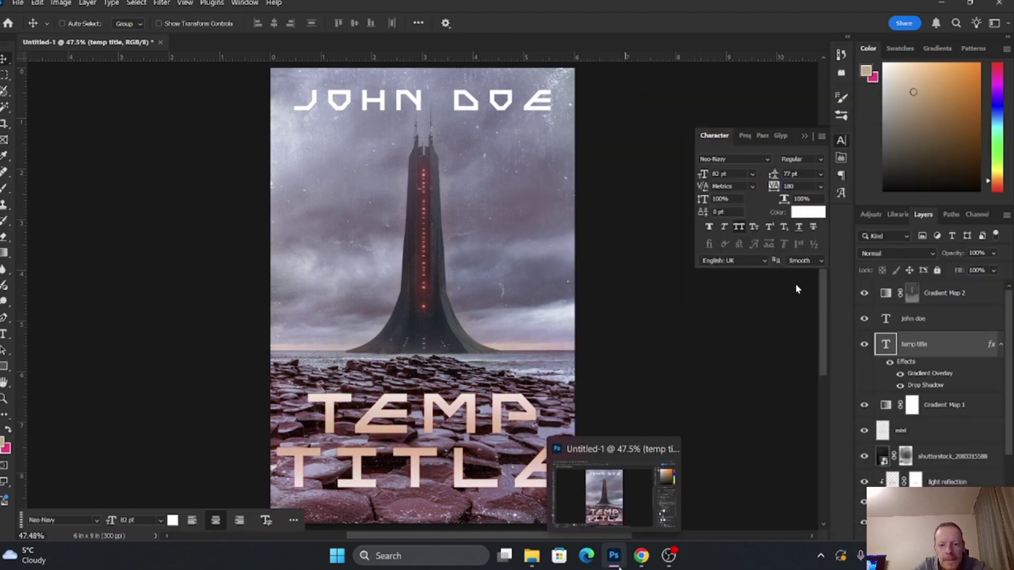
double_click(900, 389)
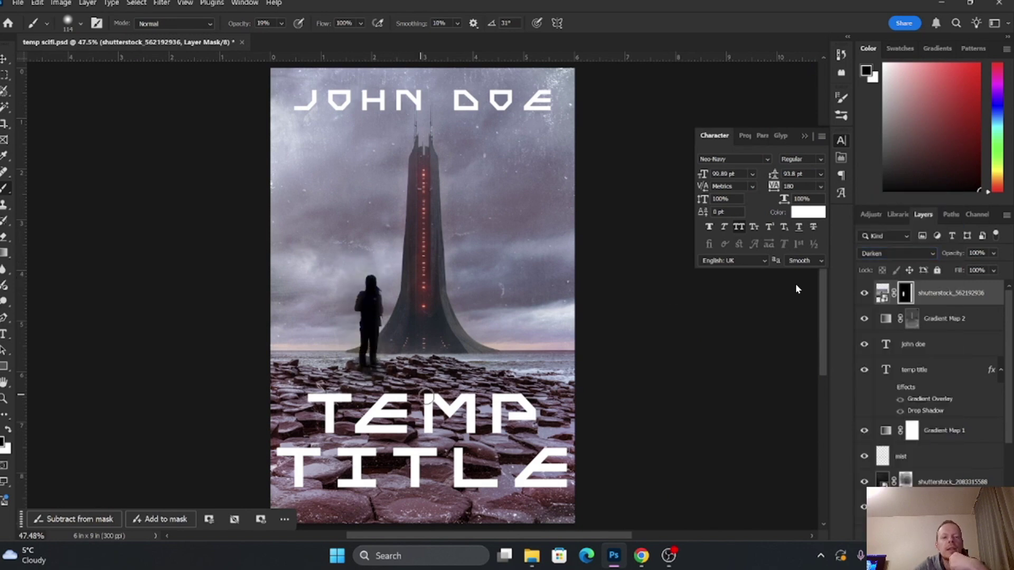
Move the silhouetted figure left to stand beside the tower's base and duplicate its layer.
left_click_drag(484, 355, 449, 302)
mouse_move(622, 550)
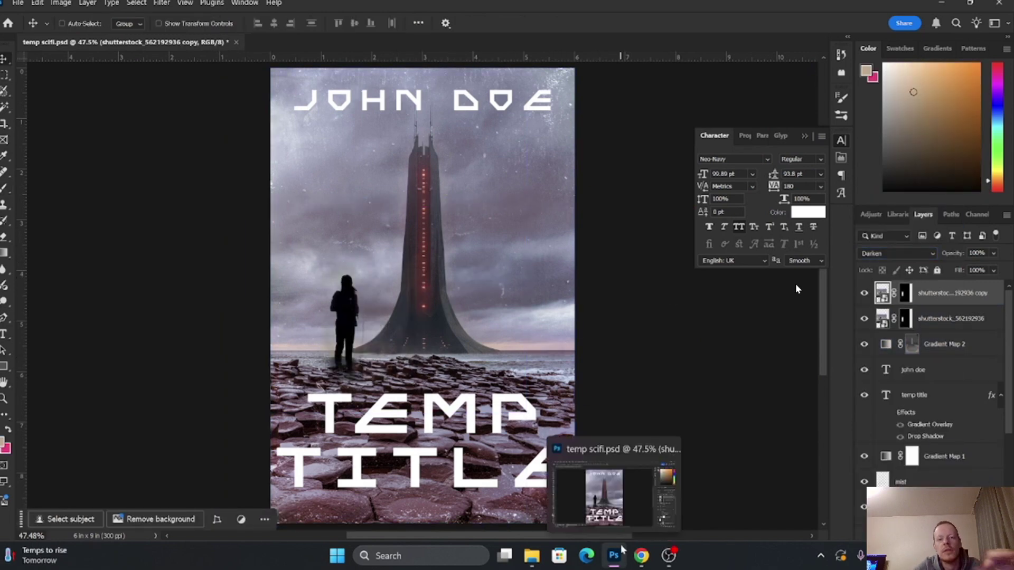
Mask out the leftover haze around the silhouette's legs on both figure layers with a 17 px brush at 100% hardness.
key("b")
key("ctrl+backslash")
key("d")
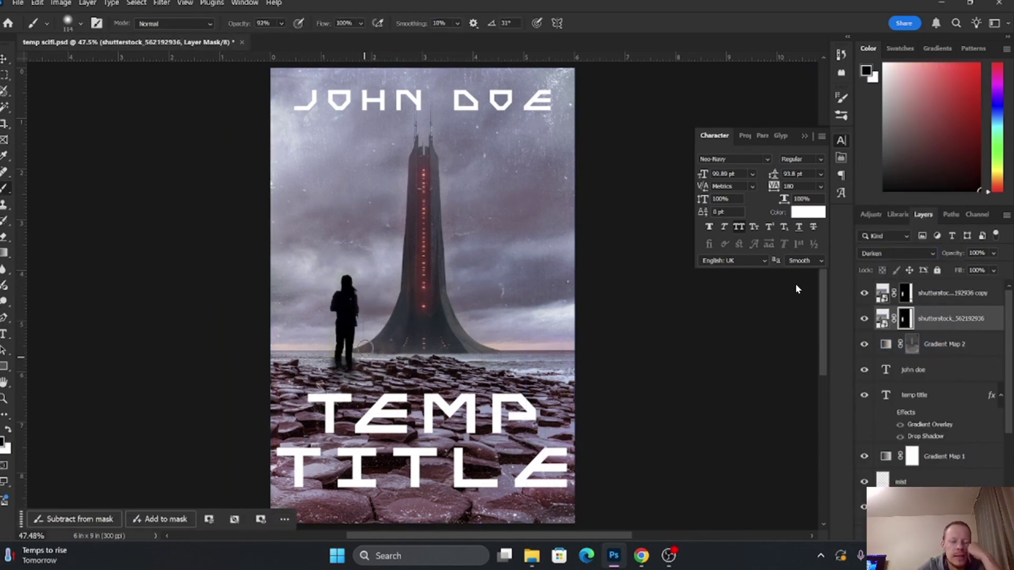
scroll(365, 346, "up", 10)
left_click(81, 23)
type("17")
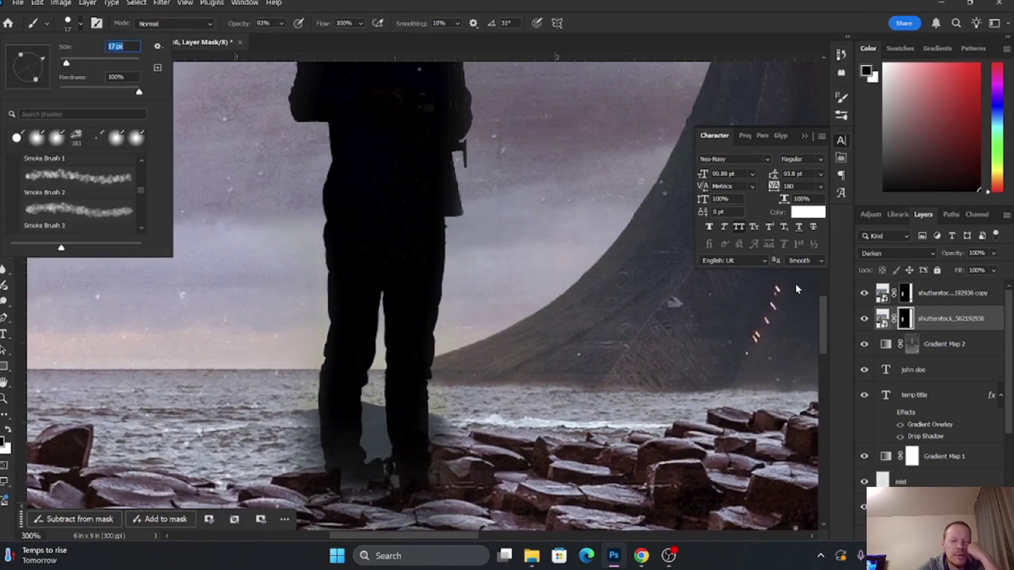
key("Return")
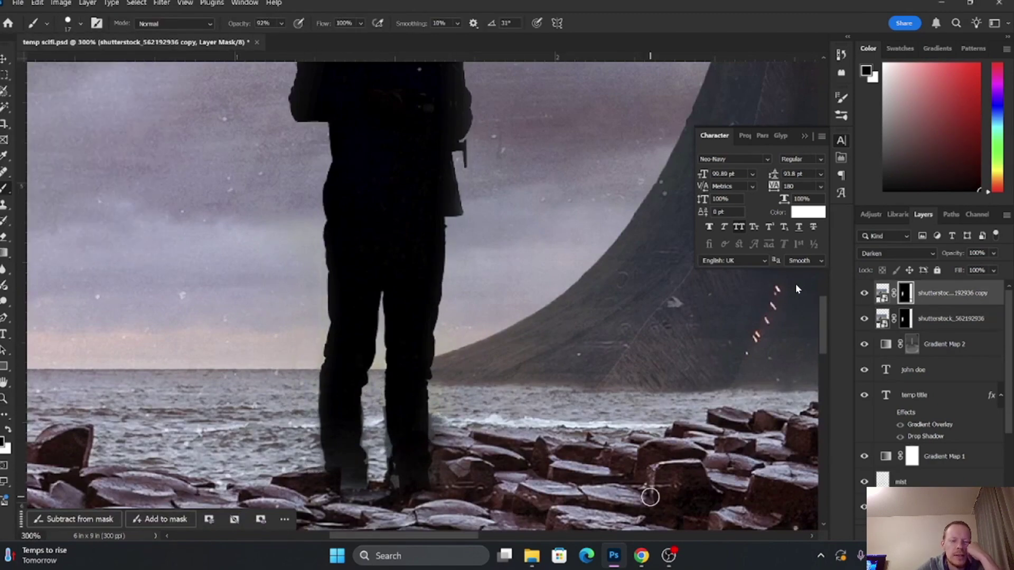
key("alt+bracketleft")
key("v")
key("ctrl+0")
Switch to File Explorer and browse the from-behind power-pose stock figures in the Neostock folder.
double_click(539, 357)
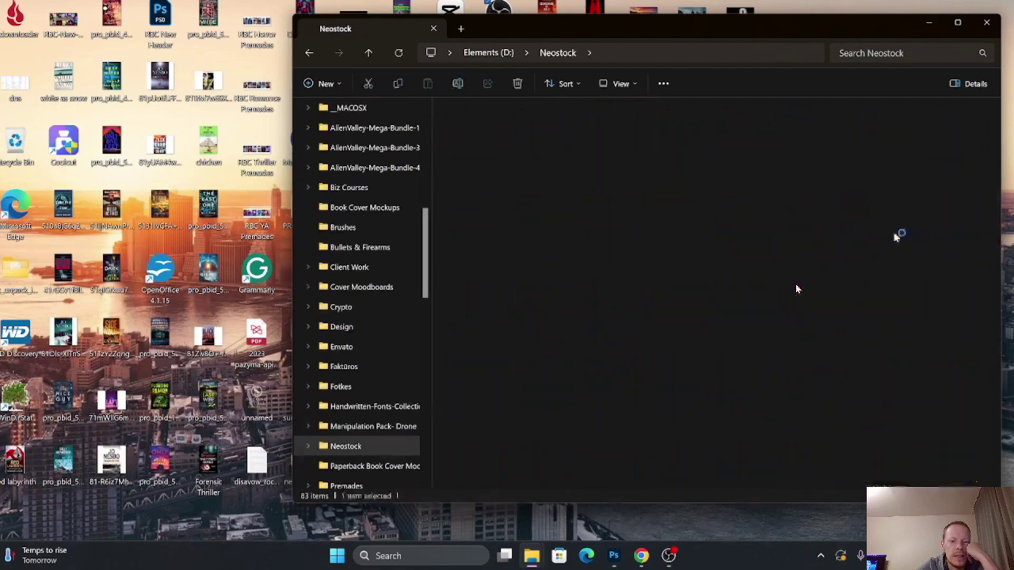
double_click(897, 233)
double_click(894, 232)
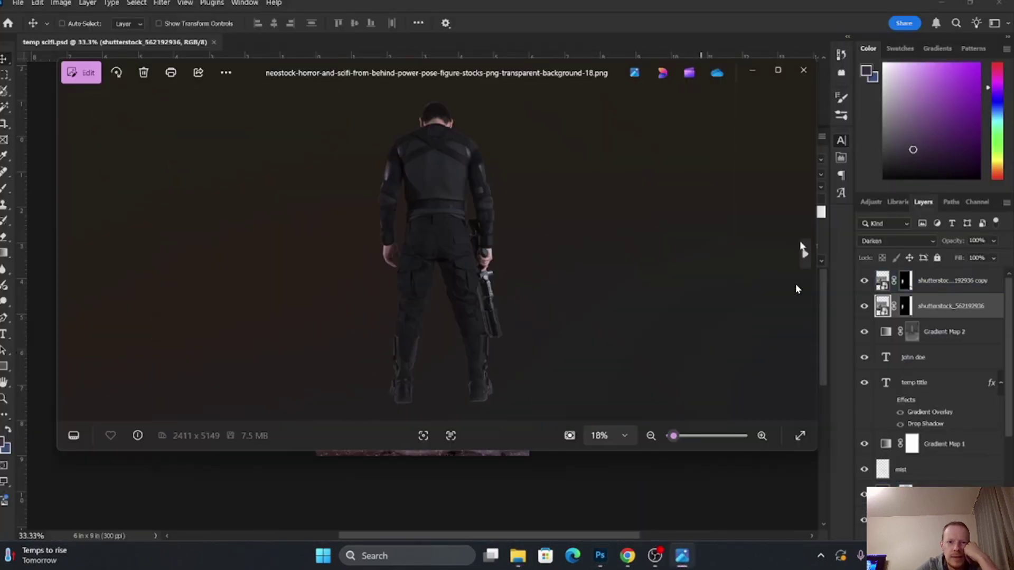
left_click(802, 251)
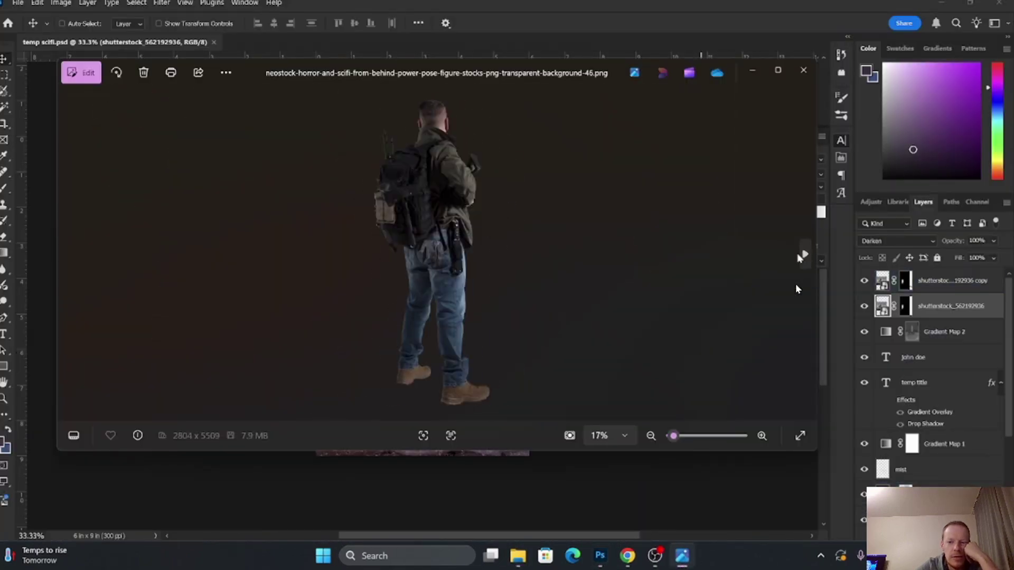
key("alt+F4")
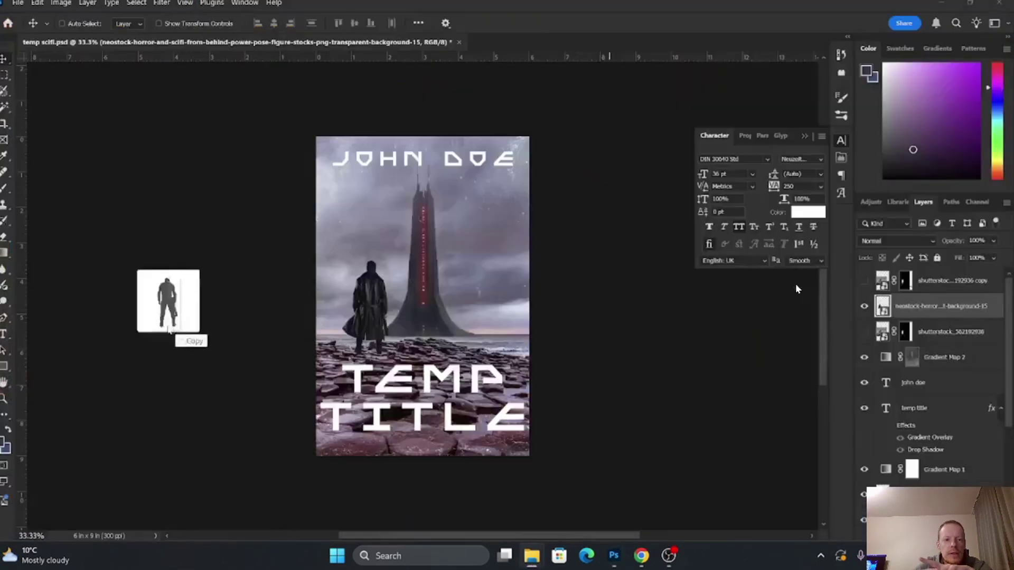
Place the from-behind power-pose figure 18 on the rocks in front of the tower in the Photoshop cover, with the coat figure hidden.
left_click_drag(159, 294, 454, 295)
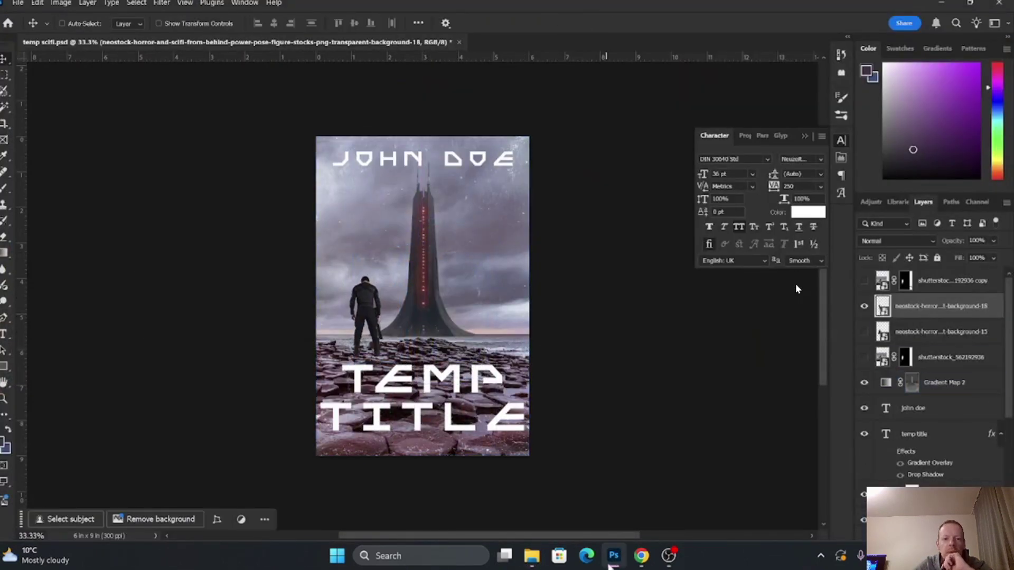
left_click(661, 557)
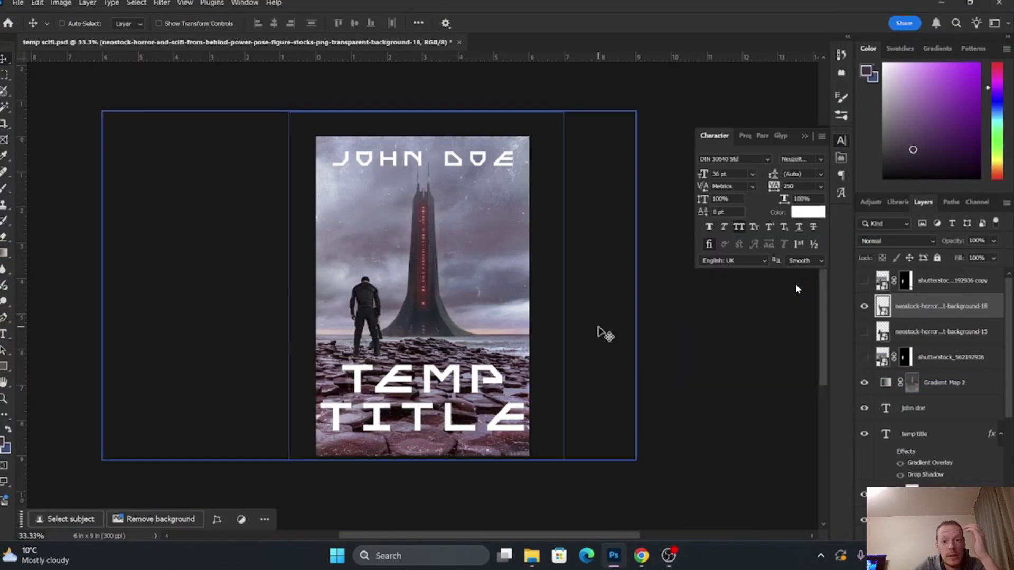
left_click(355, 359)
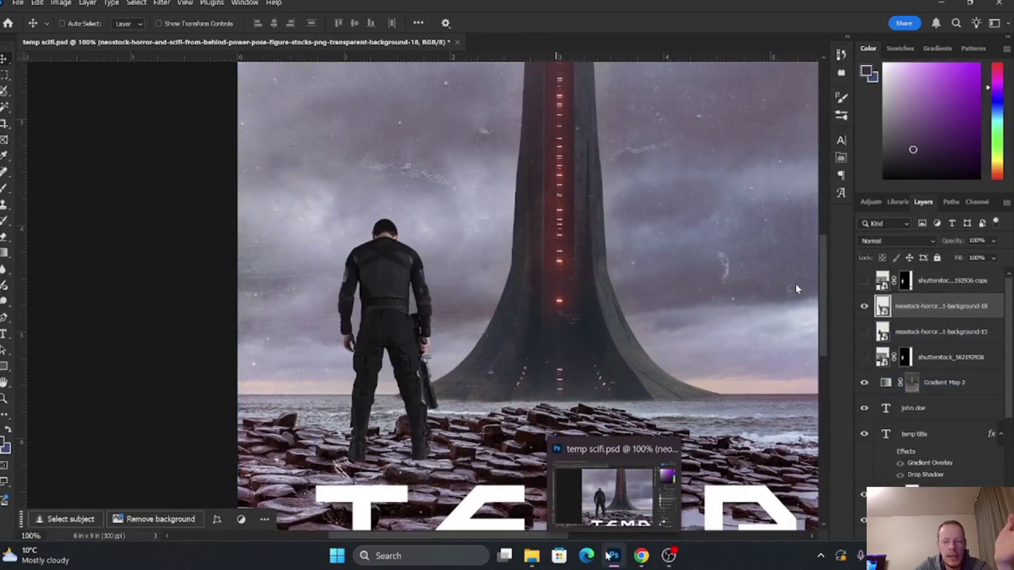
Compare the long-coat figure with figure 18 on the cover by toggling their layers' visibility.
left_click(865, 332)
left_click(864, 306)
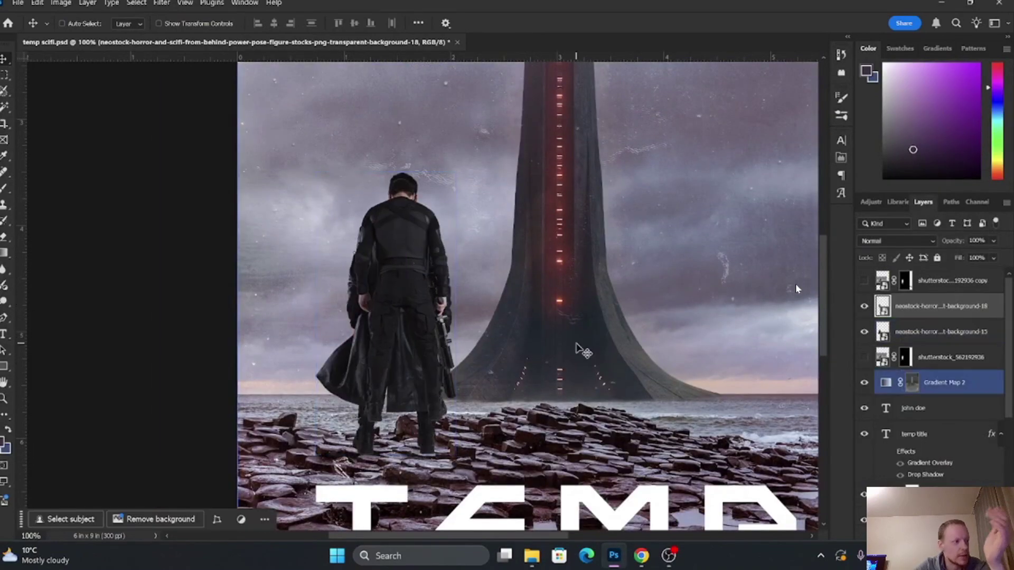
left_click(864, 332)
left_click(864, 306)
key("z")
left_click(373, 22)
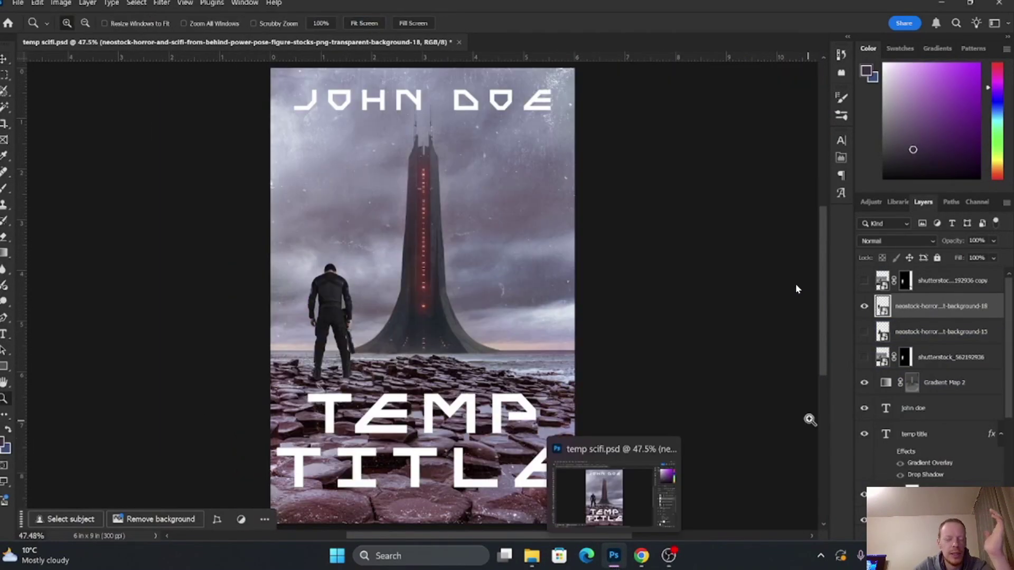
Flip the black shadow layer beneath the long-coat figure and transform it to meet his boots on the rocks.
left_click(37, 2)
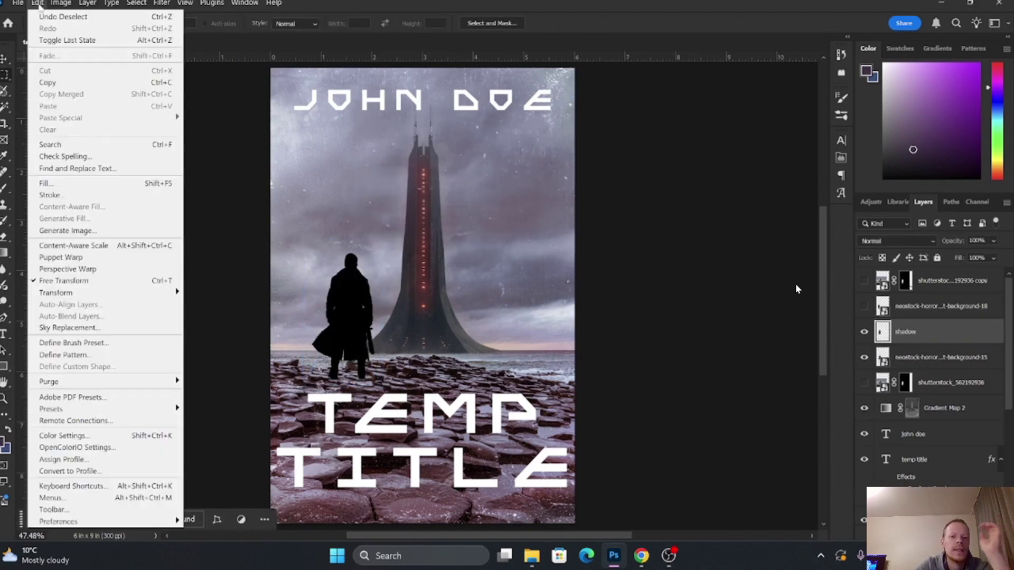
left_click(69, 328)
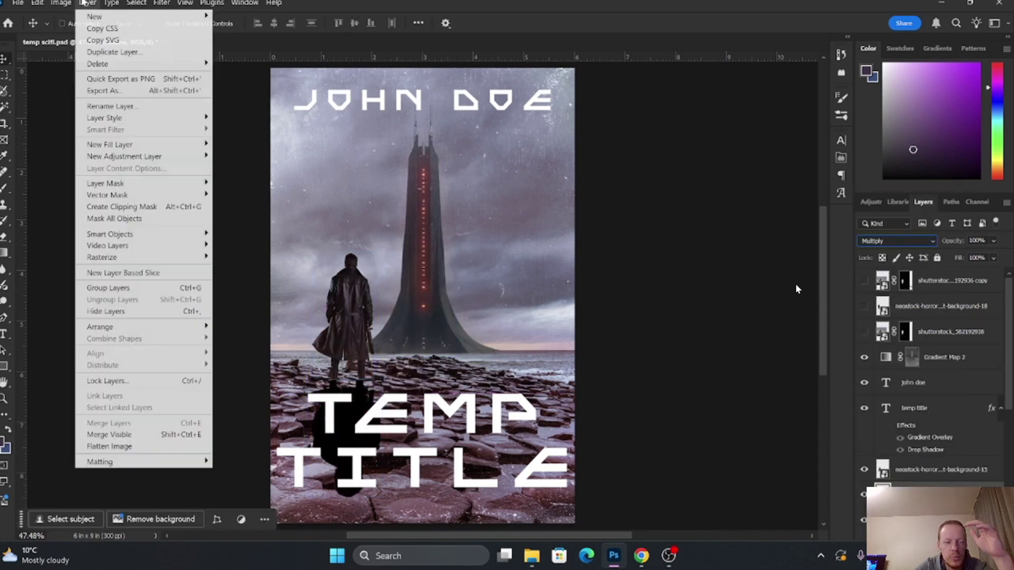
key("ctrl+t")
key("ctrl+plus")
key("ctrl+plus")
key("ctrl+plus")
key("ctrl+plus")
key("ctrl+plus")
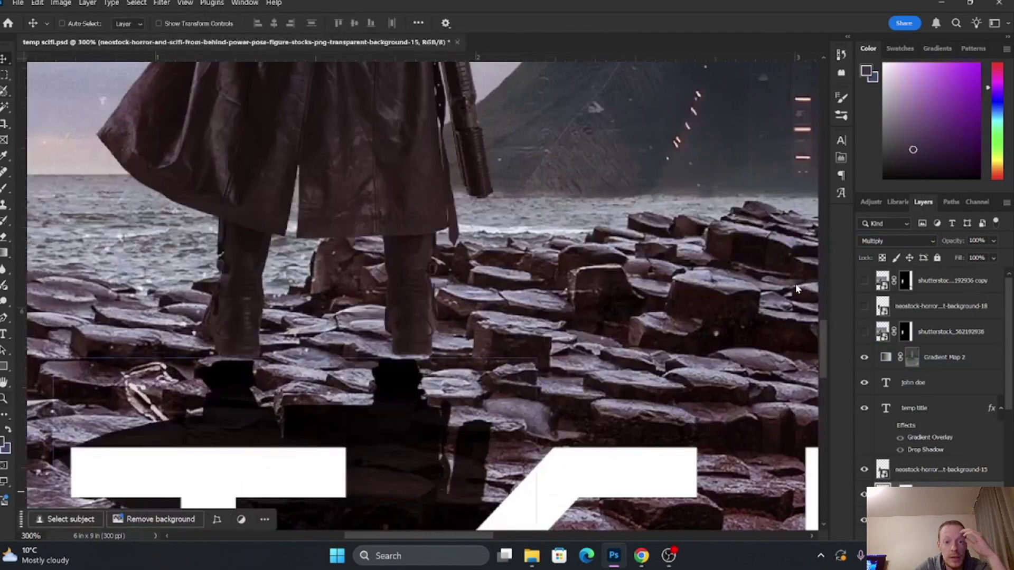
left_click_drag(546, 348, 554, 353)
key("Return")
Add a new layer within the figure's selection and darken his boots and lower coat with a soft black brush at 16% opacity.
key("ctrl+shift+n")
key("Return")
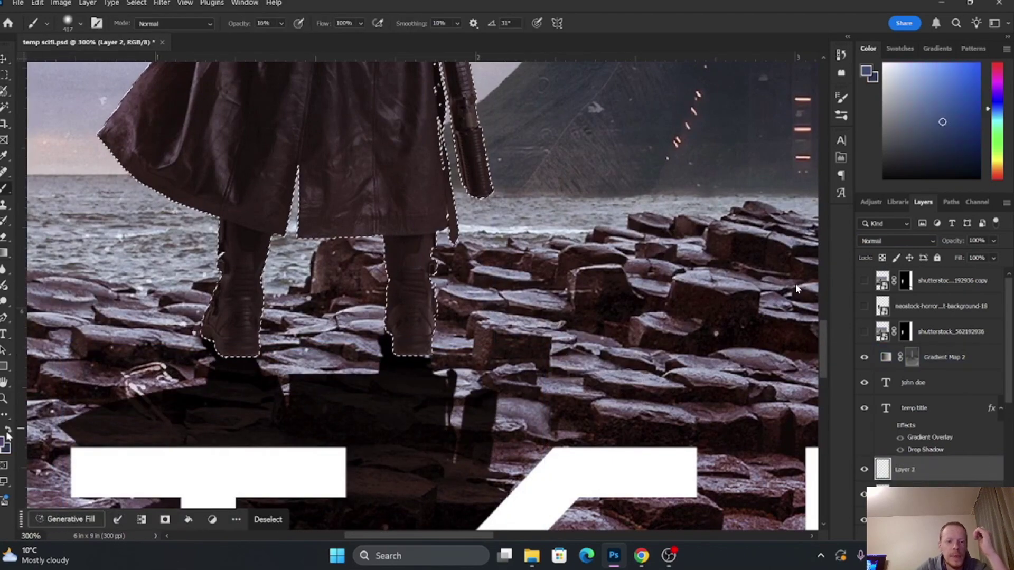
key("b")
right_click(294, 253)
key("Escape")
key("m")
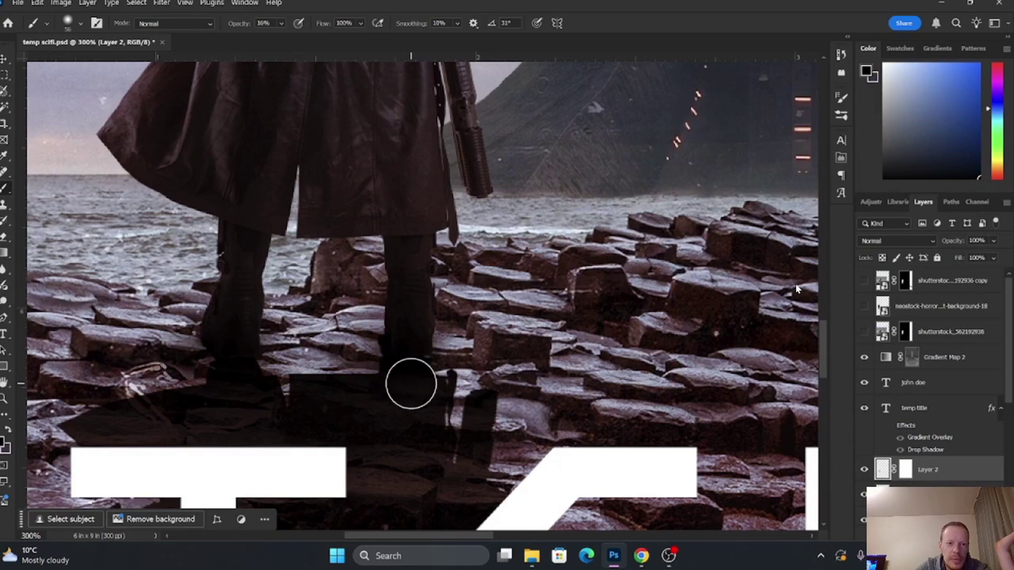
key("z")
key("ctrl+0")
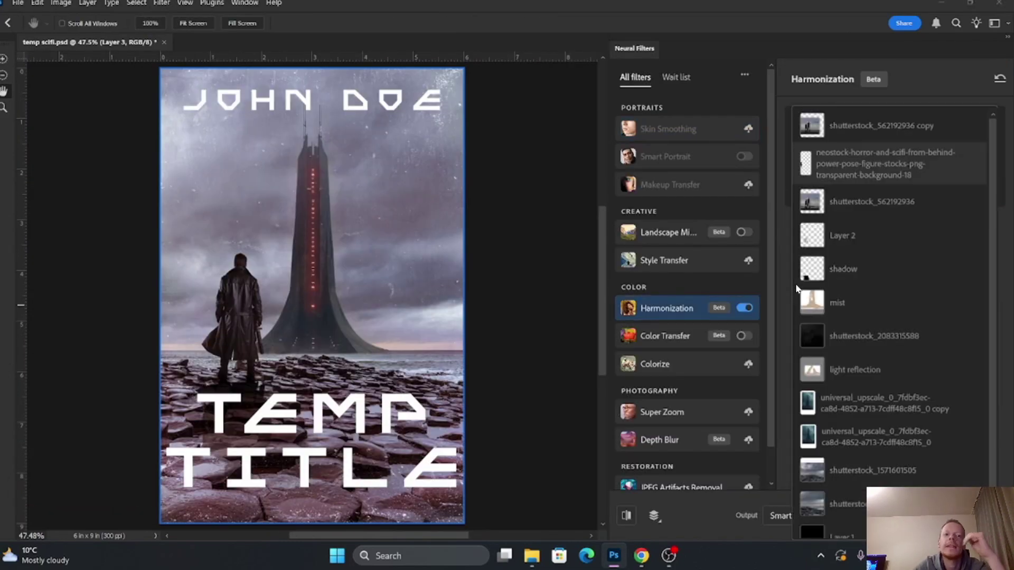
Run the Harmonization neural filter on Layer 3 to match the coat figure to the scene.
key("Return")
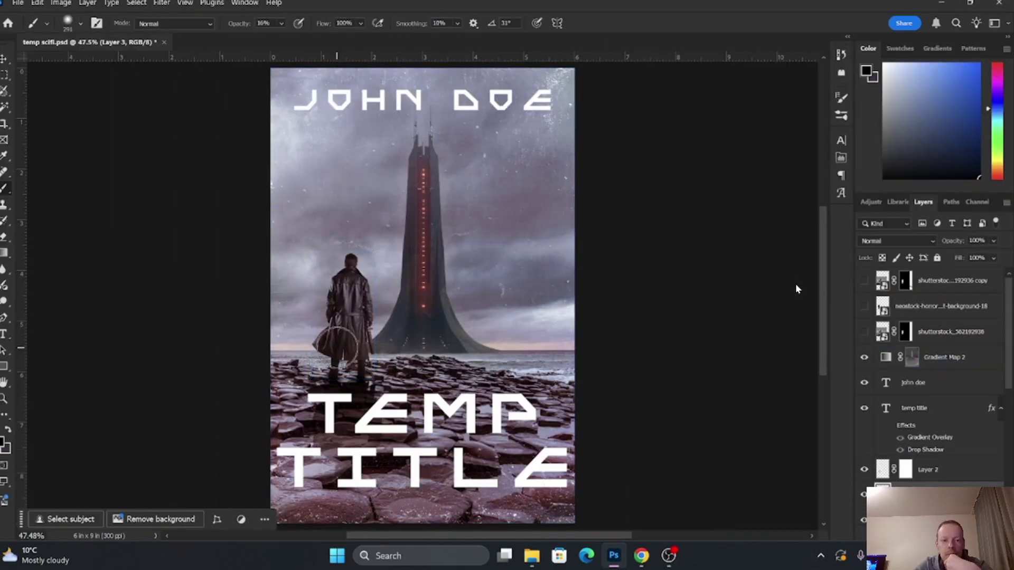
right_click(876, 488)
left_click(940, 414)
key("b")
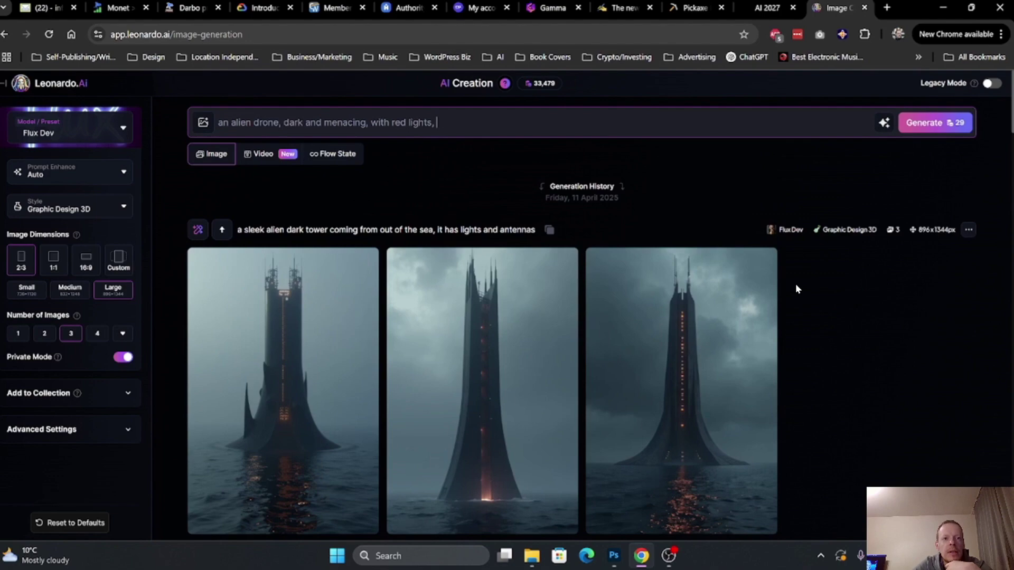
In Leonardo.Ai, generate 1:1 images for "an alien drone, dark and menacing, with red lights, hover in the grey sky" and regenerate with Prompt Enhance Off.
type("hover in the grey sky")
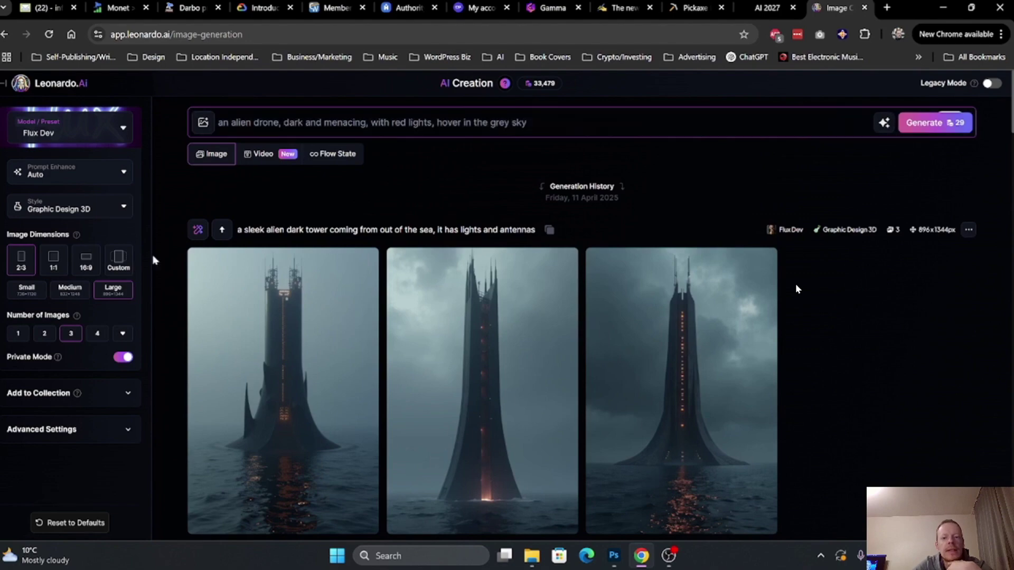
left_click(957, 122)
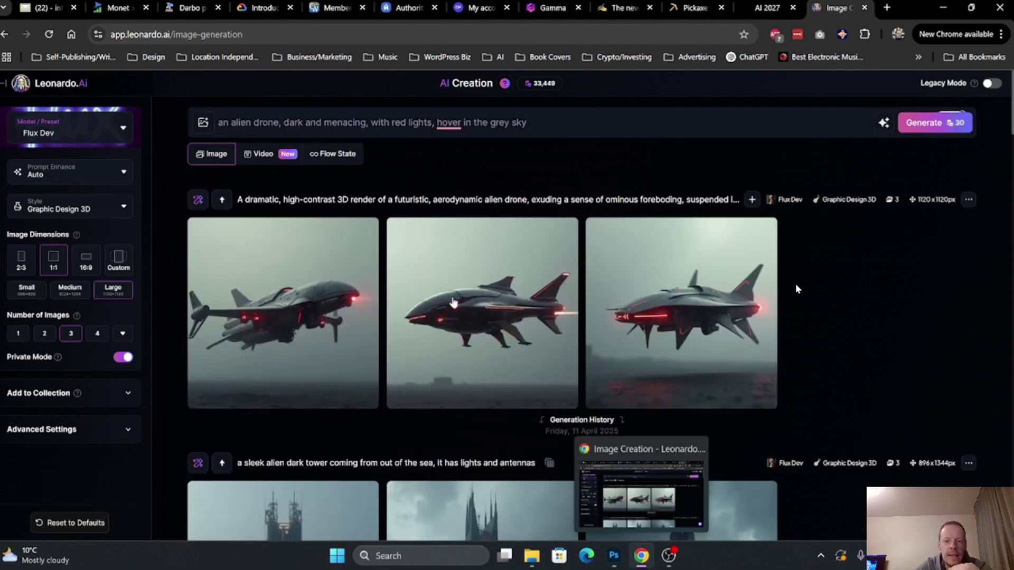
left_click(916, 122)
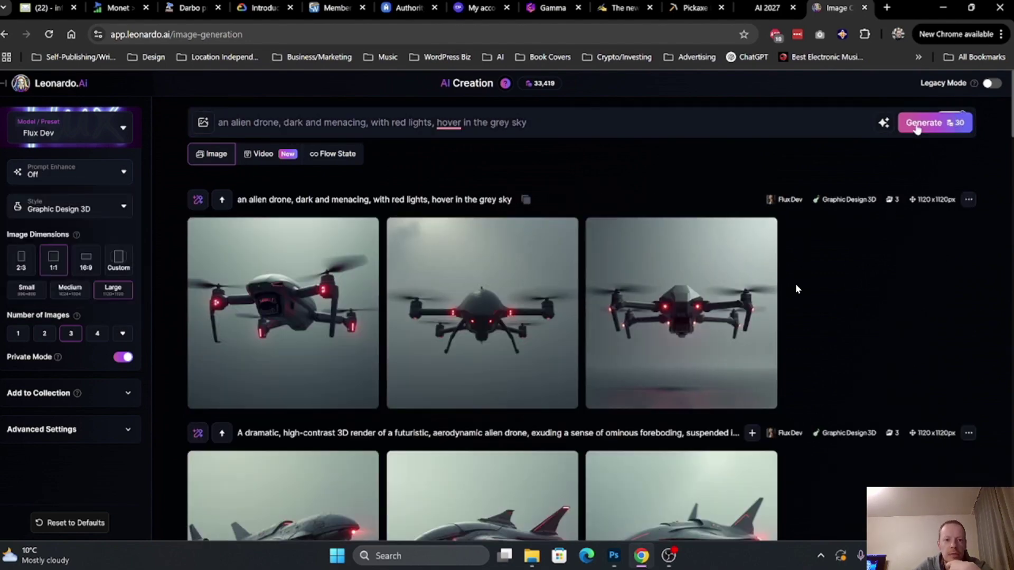
Reuse the enhanced drone prompt, replace its background description with "grey sky", and generate new images.
scroll(755, 317, "down", 2)
left_click(752, 321)
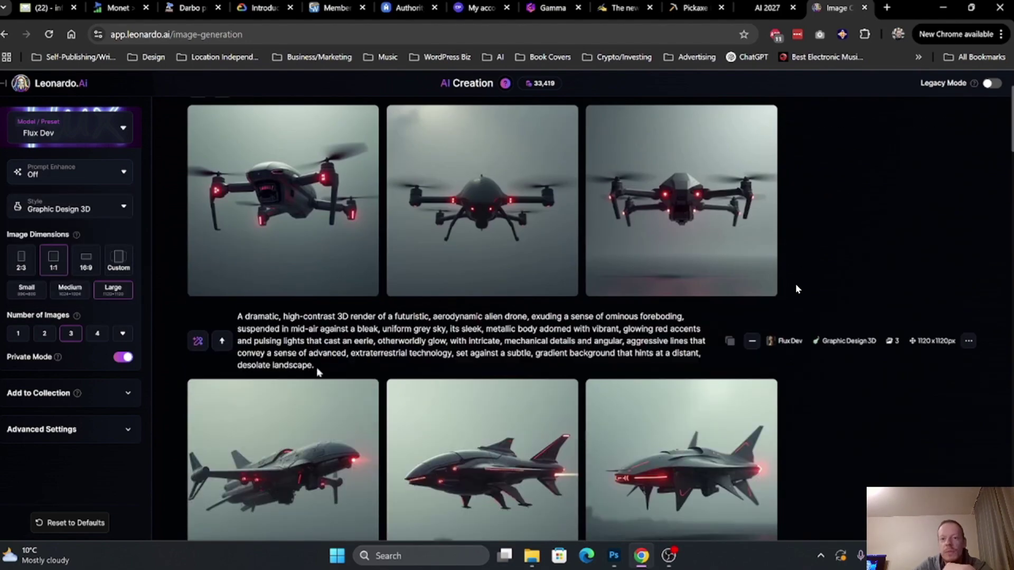
left_click_drag(317, 366, 238, 315)
key("ctrl+c")
key("ctrl+v")
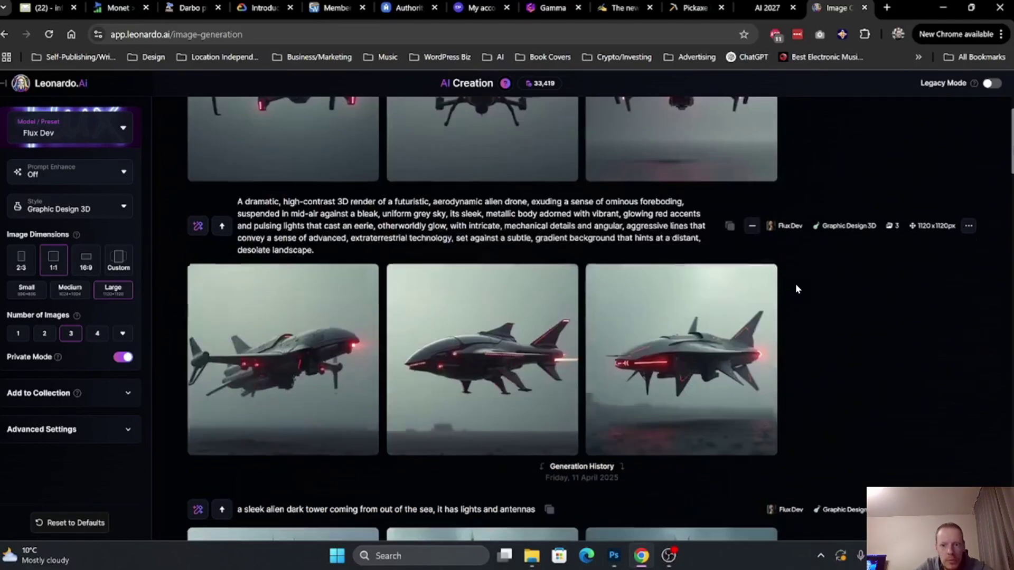
left_click_drag(919, 153, 640, 153)
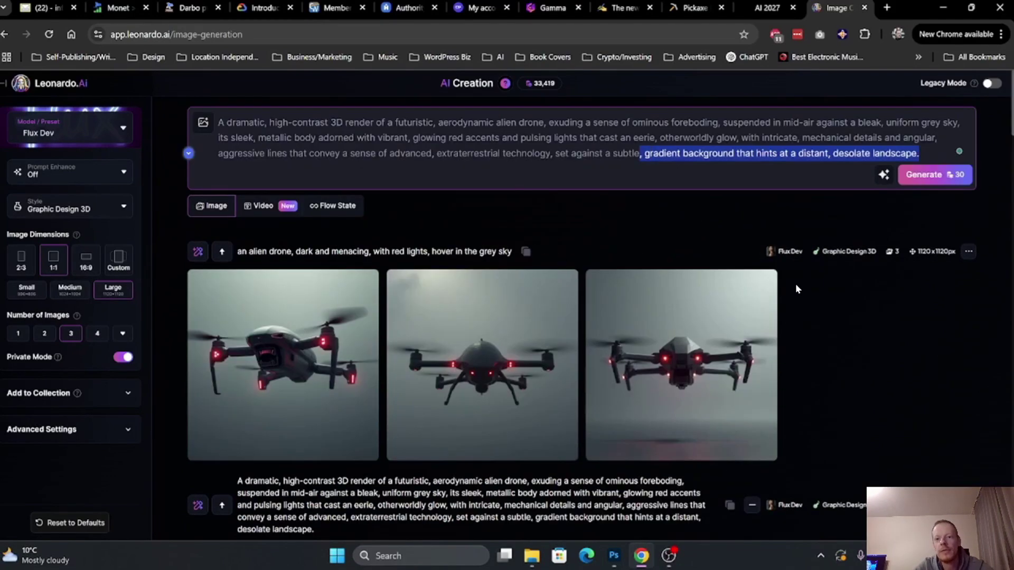
type("g")
type("rey sky")
left_click(935, 175)
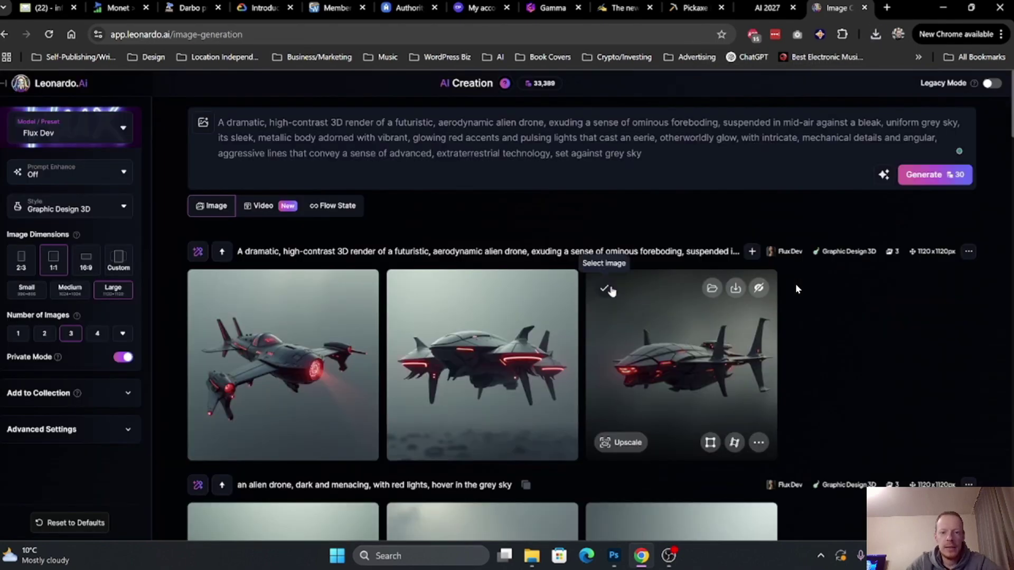
Add "facing the viewer" to the drone prompt, generate the images and download the third, front-facing drone.
type(", facing the vie")
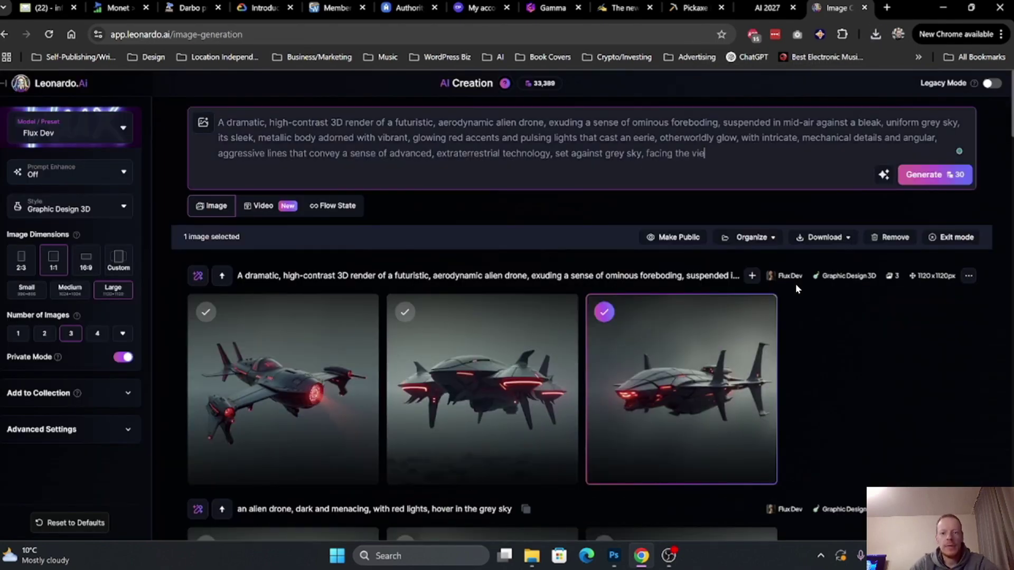
type("wer")
left_click(911, 175)
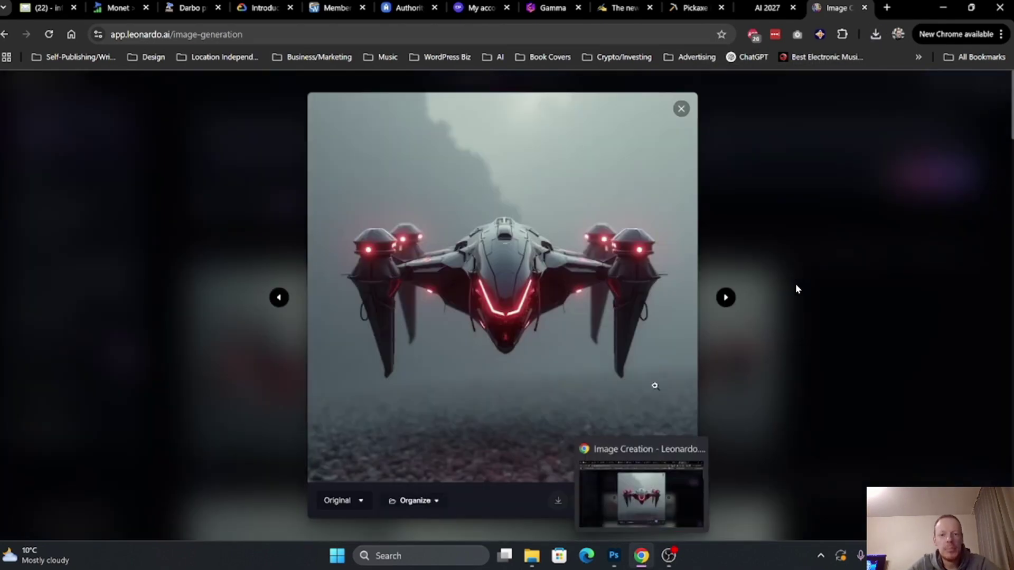
left_click(559, 509)
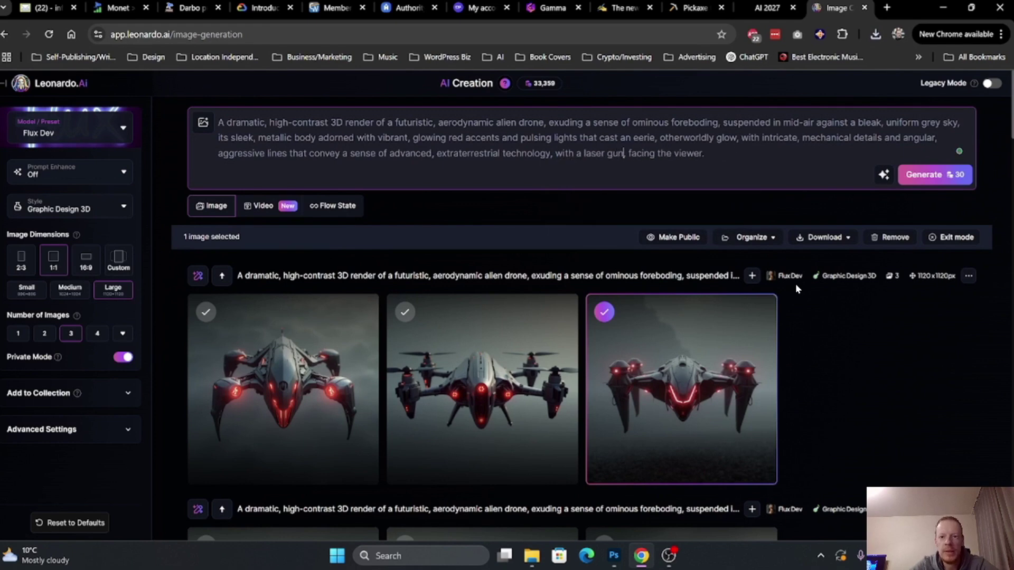
Generate more drones with the prompt ending "with a laser gun, facing the viewer", and again with "with a laser gun. Drone is facing the viewer".
left_click(932, 176)
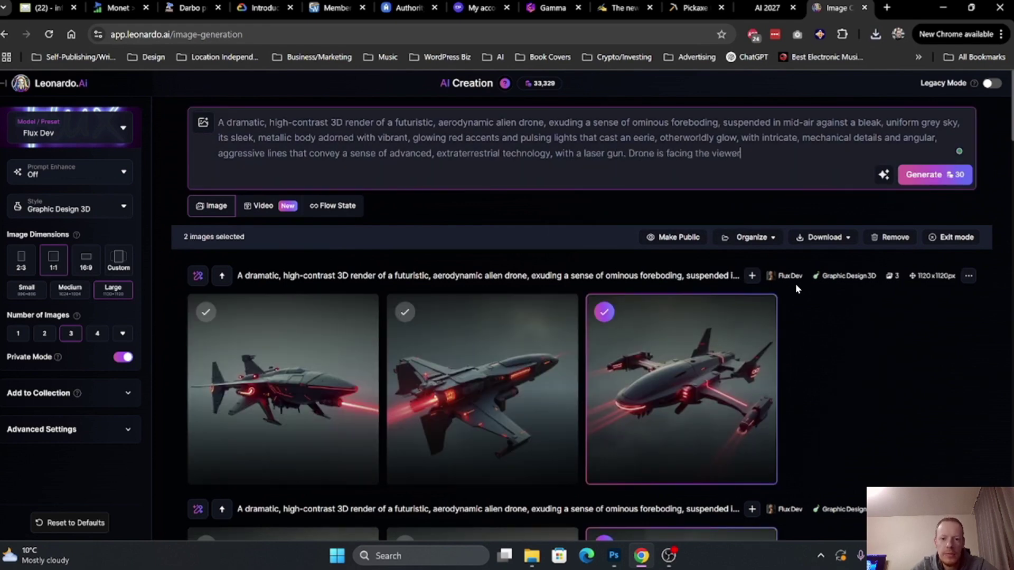
left_click(909, 178)
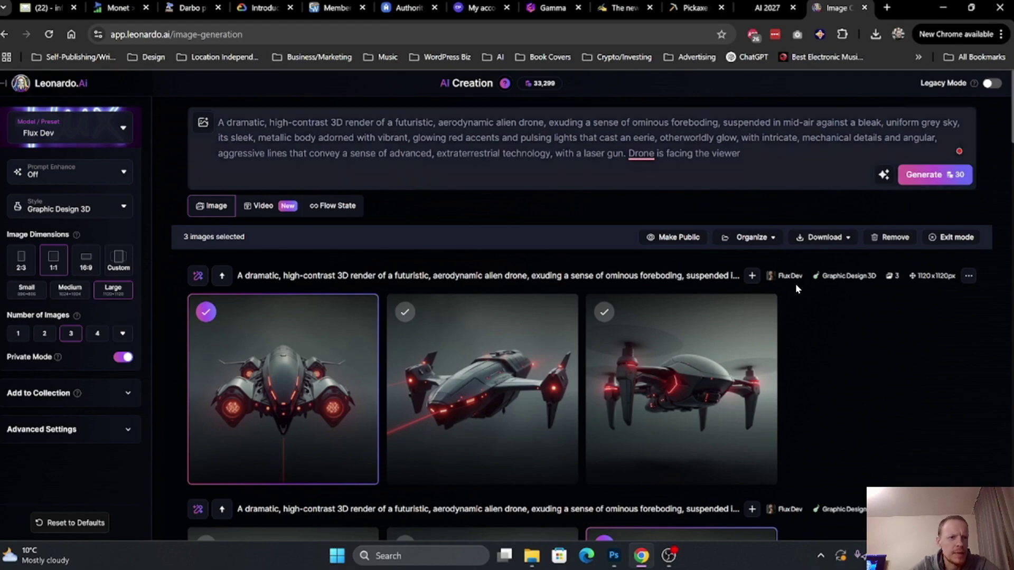
left_click(904, 179)
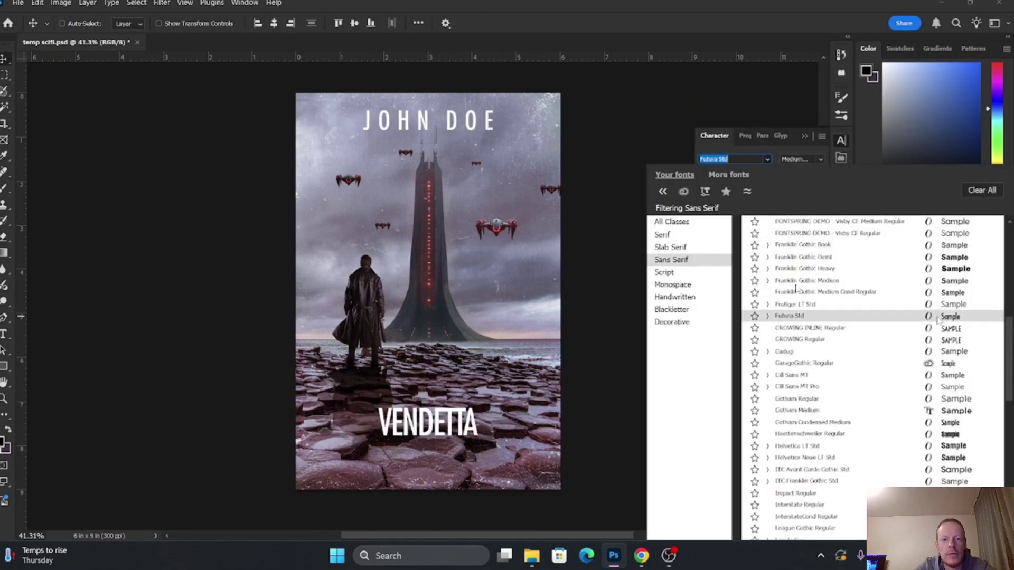
Preview sans serif fonts on the title and author text, from Futura Std through Gotham Condensed to Univers LT Std.
scroll(796, 289, "down", 10)
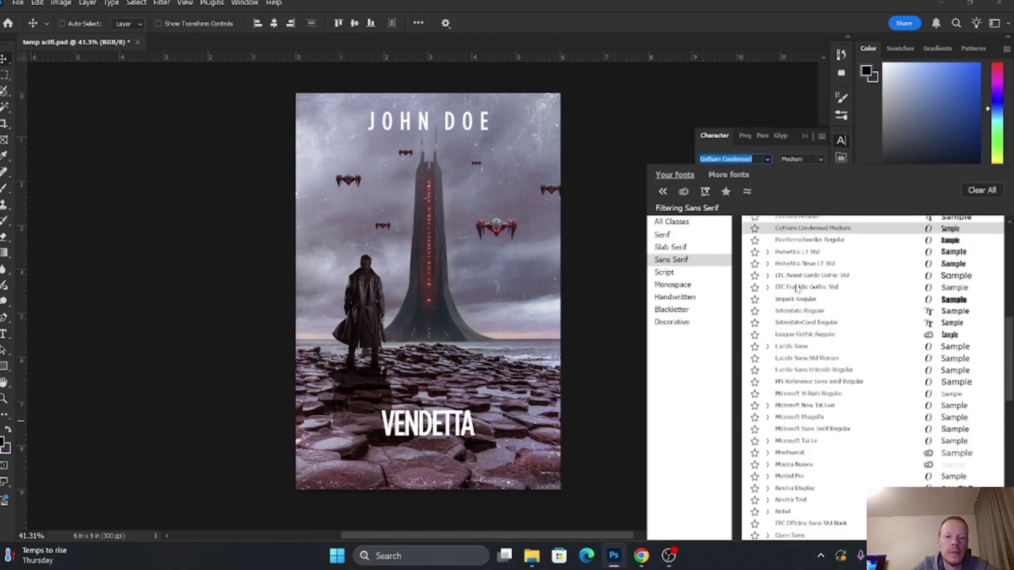
key("Down")
key("Down")
key("Down")
key("Down")
key("Down")
key("Down")
key("Down")
key("Down")
key("Down")
key("Down")
key("Down")
key("Down")
key("Down")
key("Down")
key("Down")
key("Down")
key("Down")
key("Down")
key("Down")
key("Down")
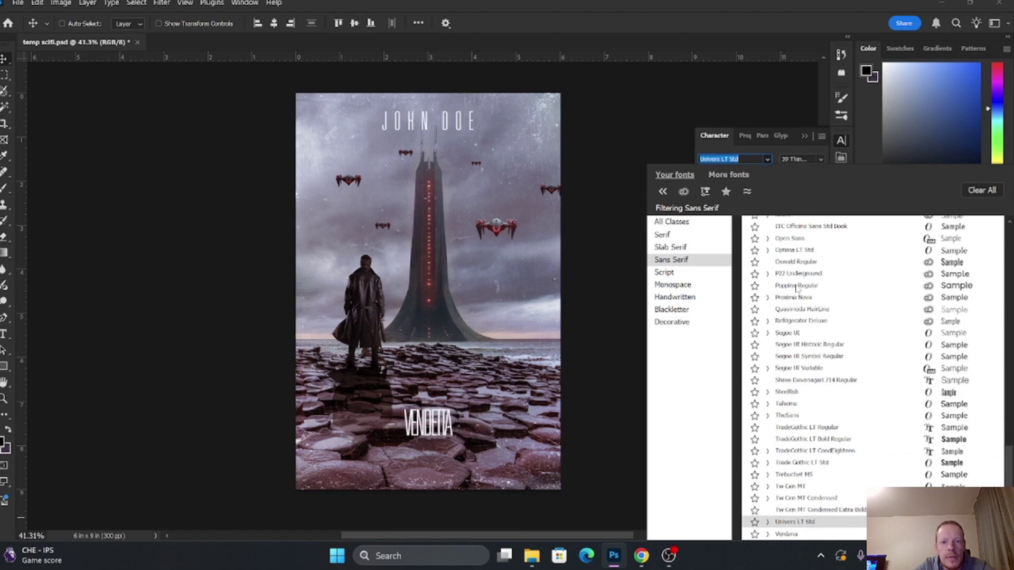
Browse the decorative fonts, apply Delaroca to the title and author text, and set the title's tracking to 20.
key("Down")
key("Down")
key("Down")
key("Down")
key("Down")
key("Down")
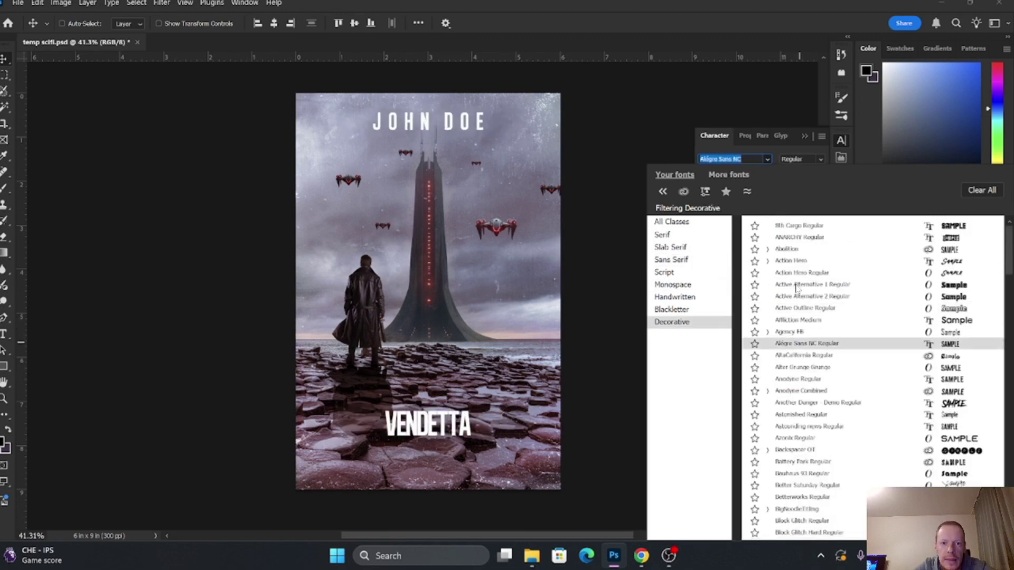
key("Down")
key("Down")
key("Down")
key("Down")
key("Down")
key("Down")
key("Down")
key("Down")
key("Down")
key("Down")
key("Down")
key("Down")
key("Down")
key("Down")
key("Down")
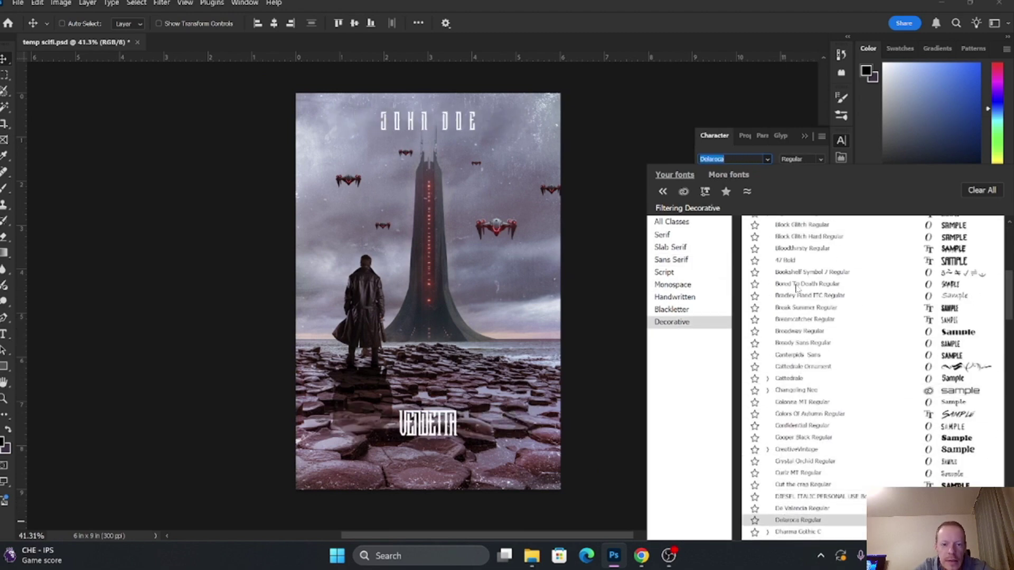
key("Return")
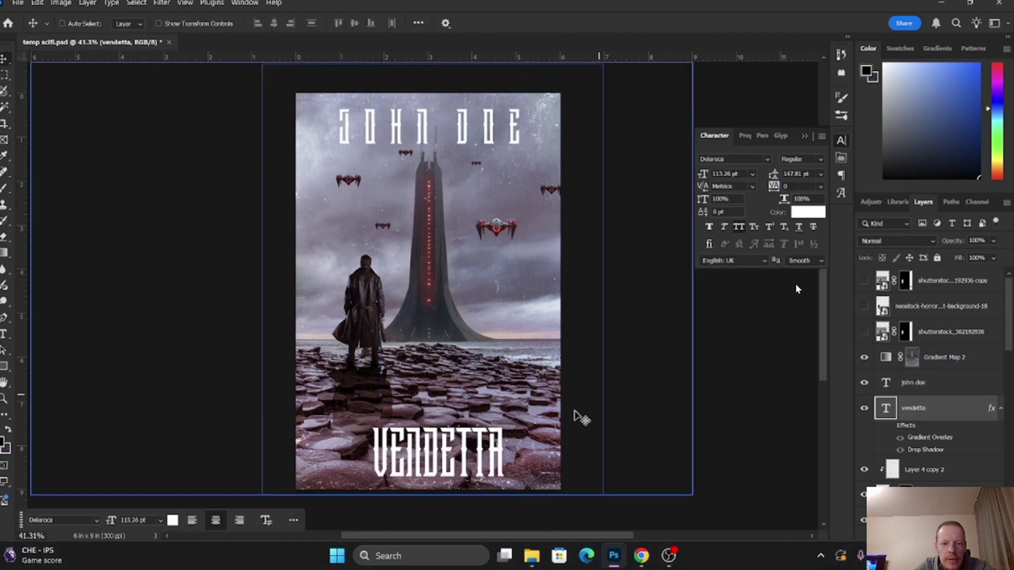
type("20")
key("Return")
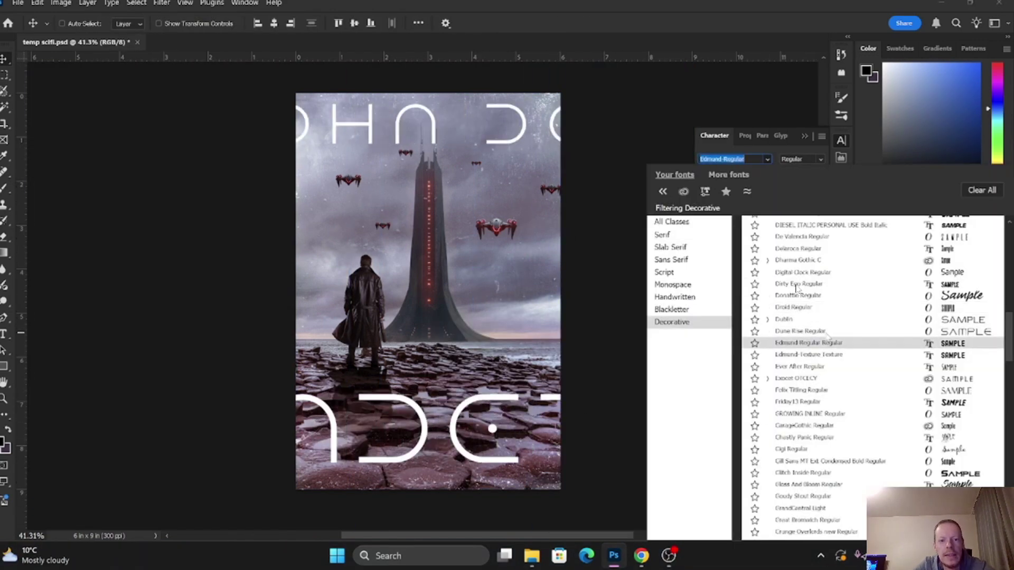
Preview further decorative fonts on the title and author text, including GarageGothic, Playbill, Space Ranger and Yorks.
scroll(832, 338, "down", 6)
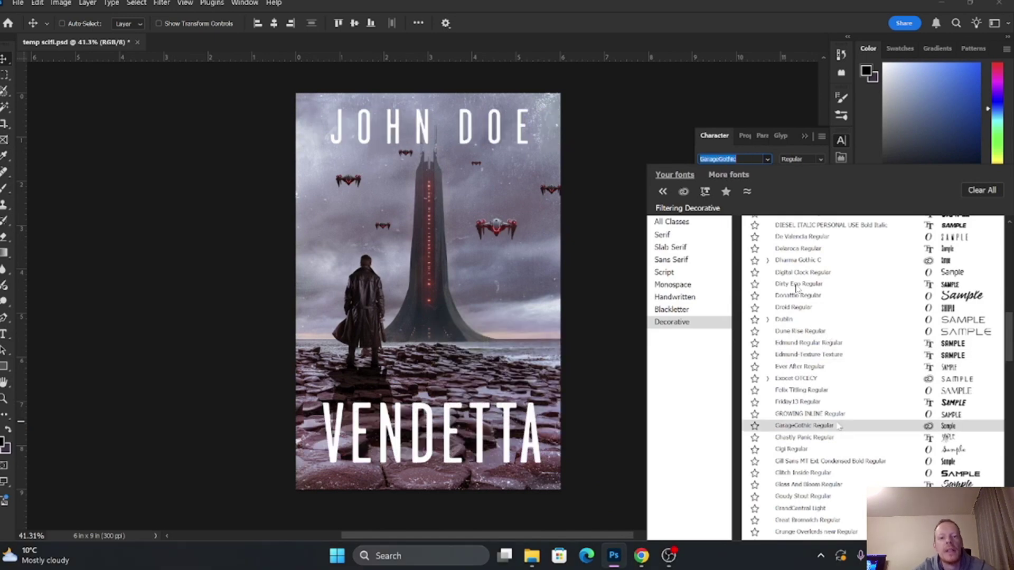
scroll(838, 341, "down", 5)
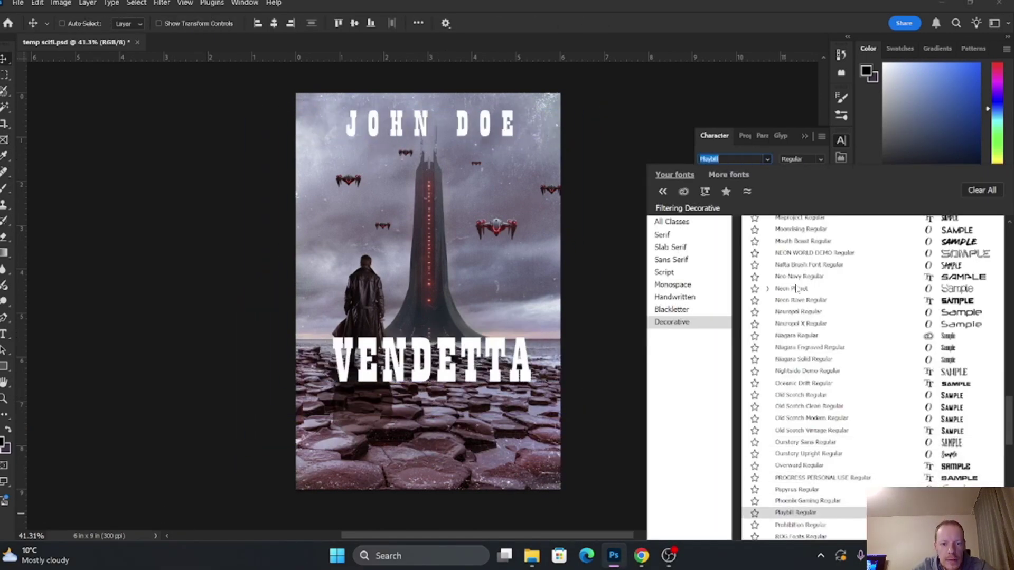
scroll(845, 370, "down", 5)
key("Down")
key("Down")
key("Down")
key("Down")
key("Down")
key("Down")
key("Down")
key("Down")
key("Down")
key("Down")
key("Down")
key("Down")
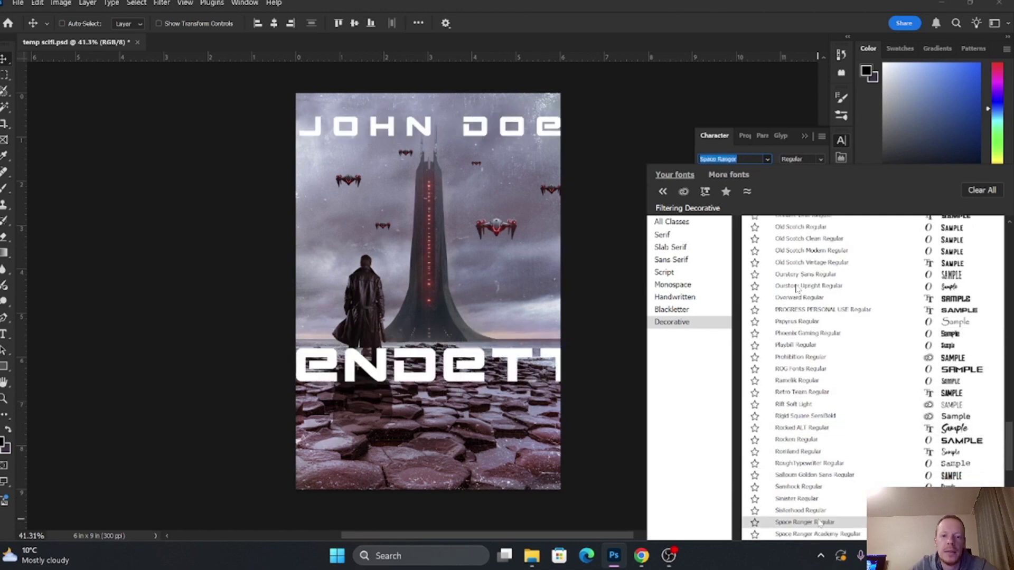
key("Down")
key("Down")
key("Down")
key("Down")
key("Down")
key("Down")
key("Down")
key("Down")
key("Down")
key("Down")
key("Down")
key("Down")
key("Down")
key("Down")
key("Down")
key("Down")
key("Down")
key("Down")
key("Down")
key("Down")
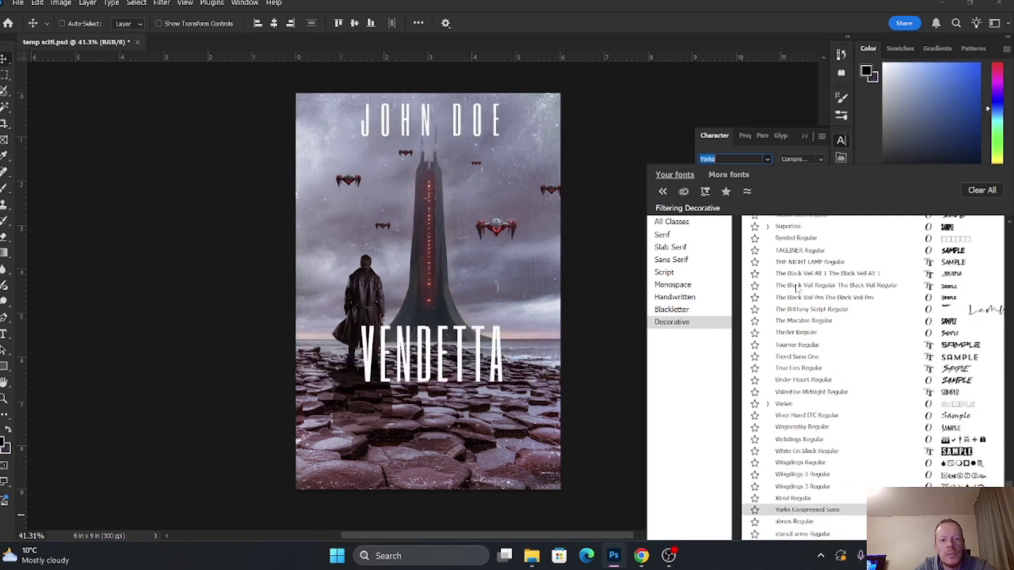
Apply the decorative Retro Team font to the title and author text, and replace the title with OVERLORDS.
key("Up")
key("Up")
key("Up")
key("Up")
key("Up")
key("Up")
key("Up")
key("Up")
key("Up")
key("Up")
key("Up")
key("Up")
key("Up")
key("Up")
key("Up")
key("Up")
key("Up")
key("Up")
key("Up")
key("Up")
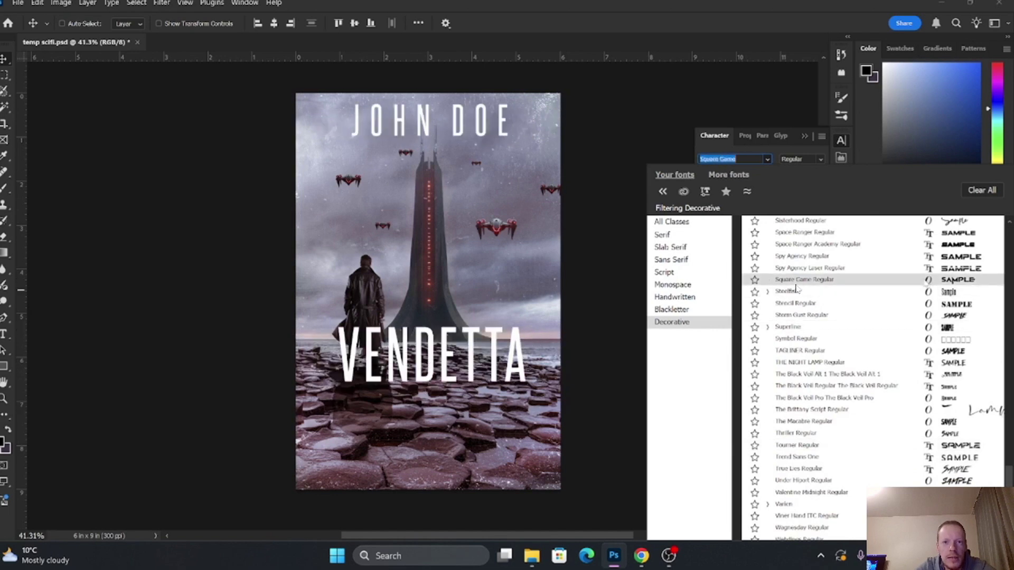
key("Return")
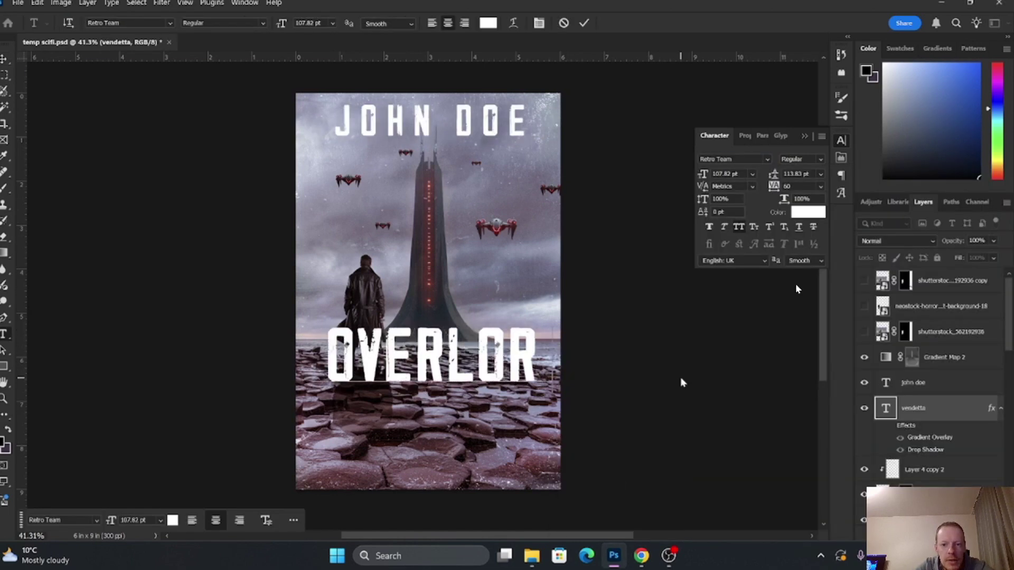
type("DS")
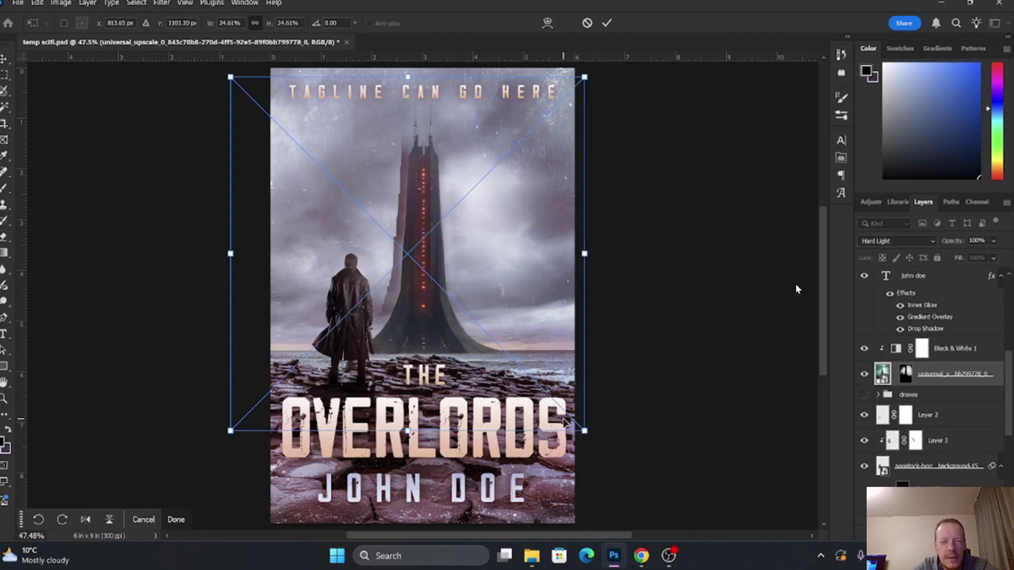
Scale the tower image to 24.61% behind the figure and finish the transformation.
key("Return")
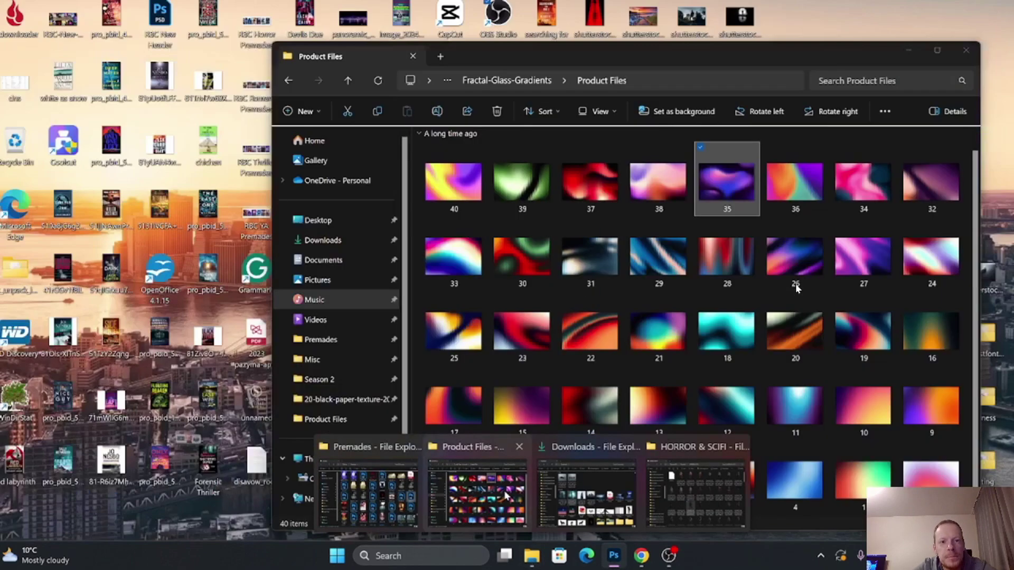
Browse the image folders for an ember overlay and place image 10 on the cover.
left_click(522, 544)
left_click(321, 395)
double_click(465, 174)
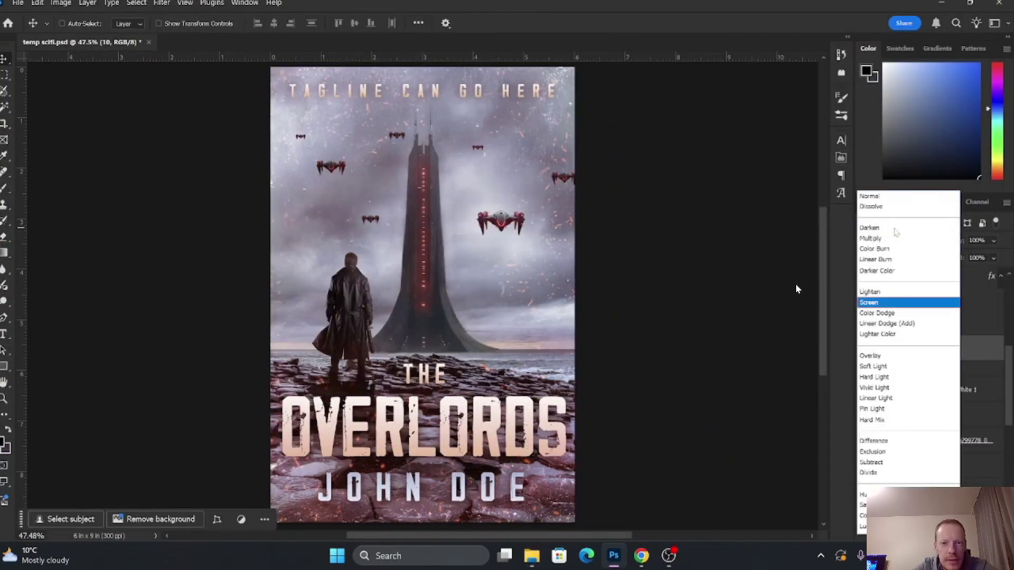
Clip image 10 to the text group, duplicate it, and set the duplicate's blend mode to Soft Light.
left_click(924, 314)
mouse_move(613, 561)
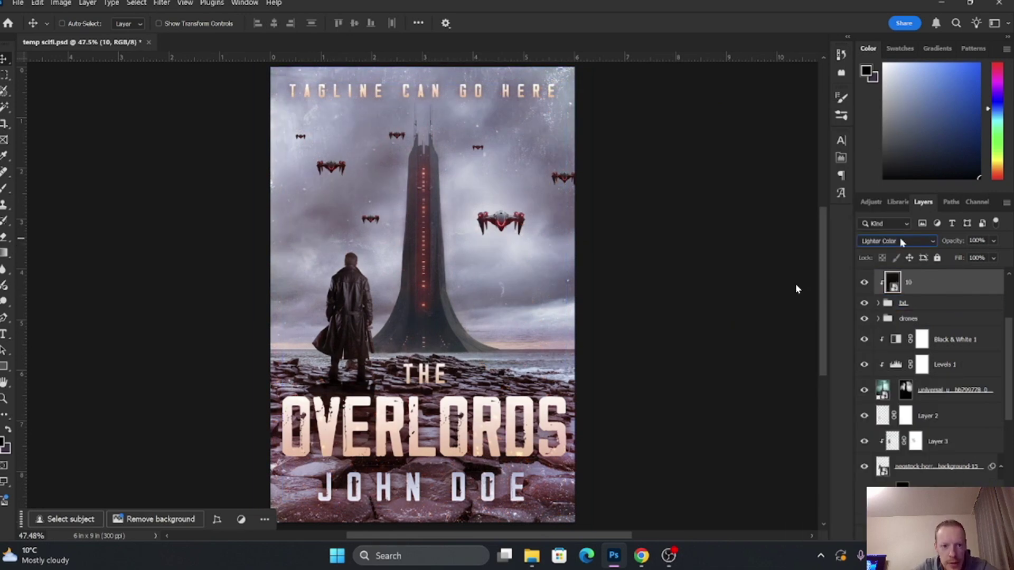
left_click_drag(1002, 257, 978, 257)
left_click(896, 240)
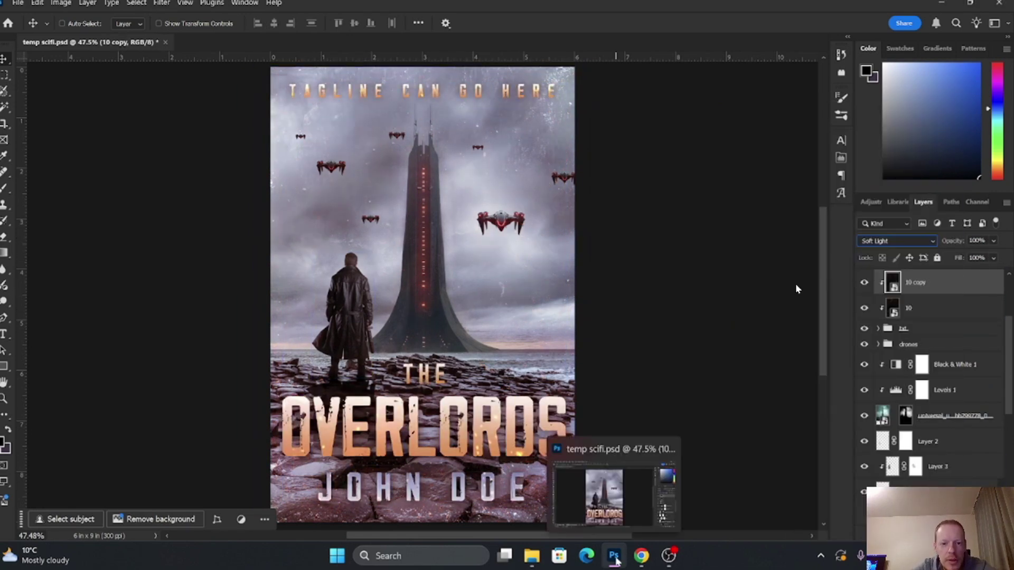
Bring the metal-effect OVERLORDS lettering from 05.psd into the cover's text group.
left_click(880, 333)
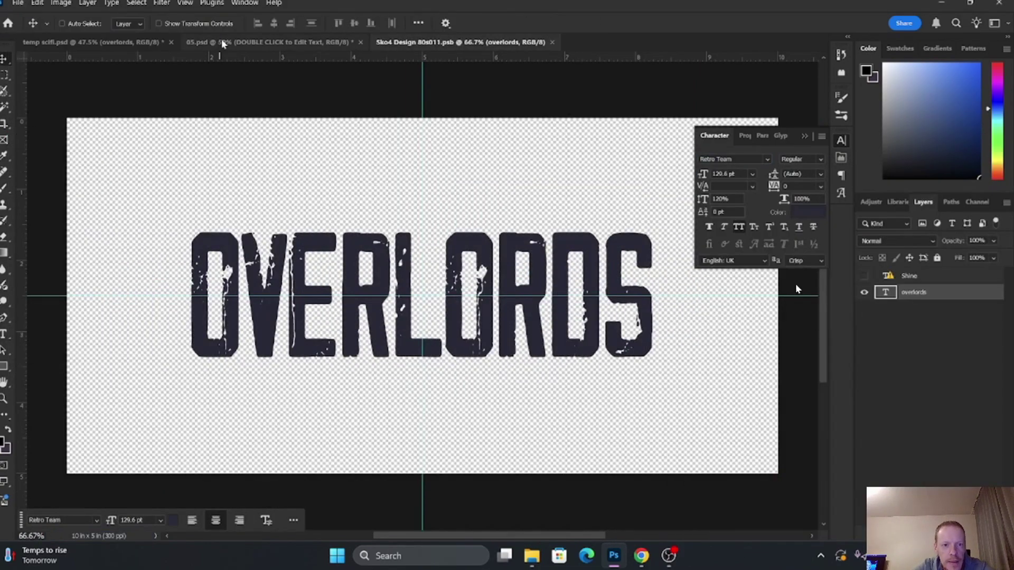
left_click(223, 42)
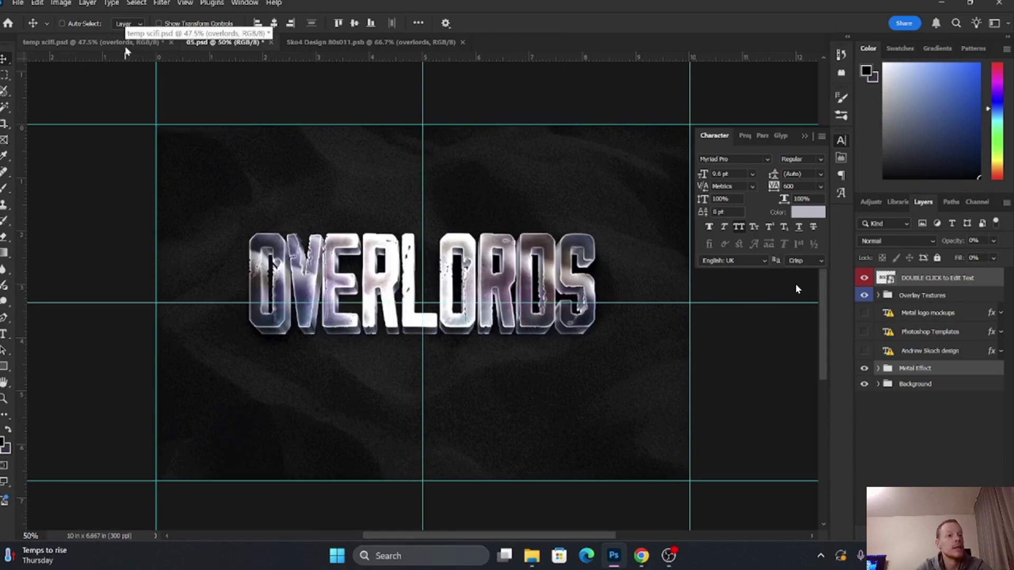
left_click(127, 43)
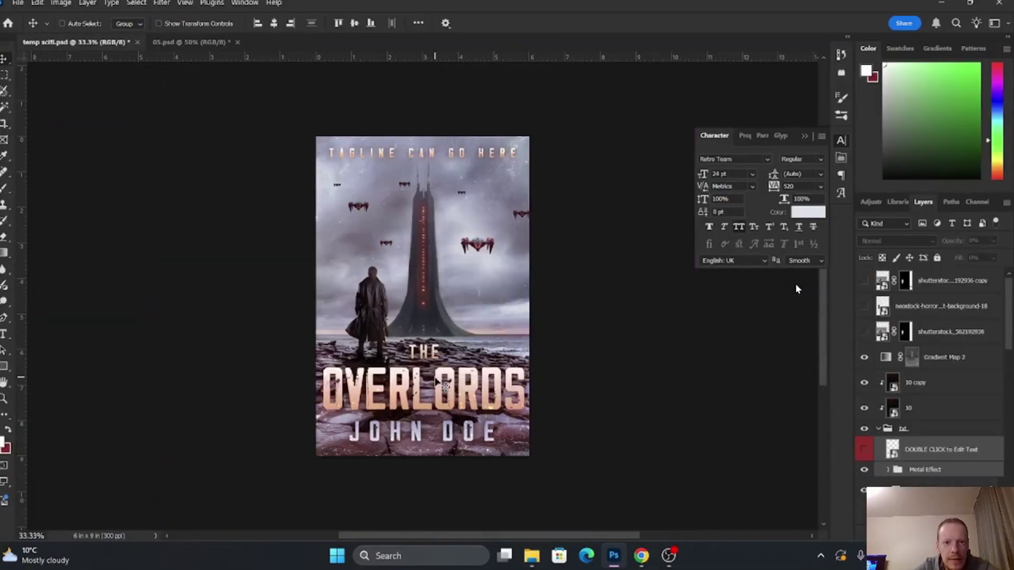
Try the metal-effect OVERLORDS lettering over the title by resizing and positioning it, and delete its layers.
key("ctrl+t")
key("Return")
left_click_drag(435, 333, 436, 298)
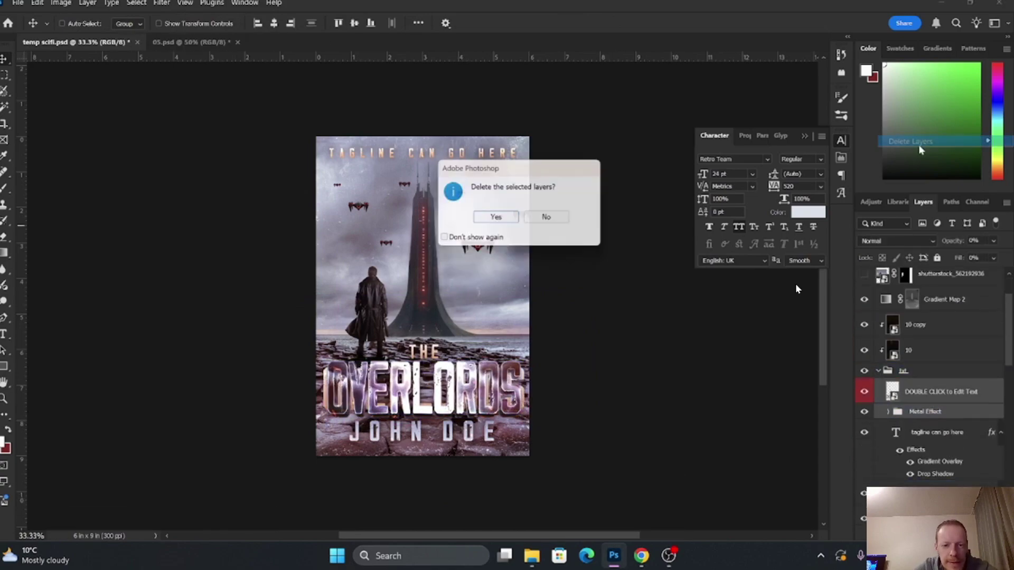
key("Return")
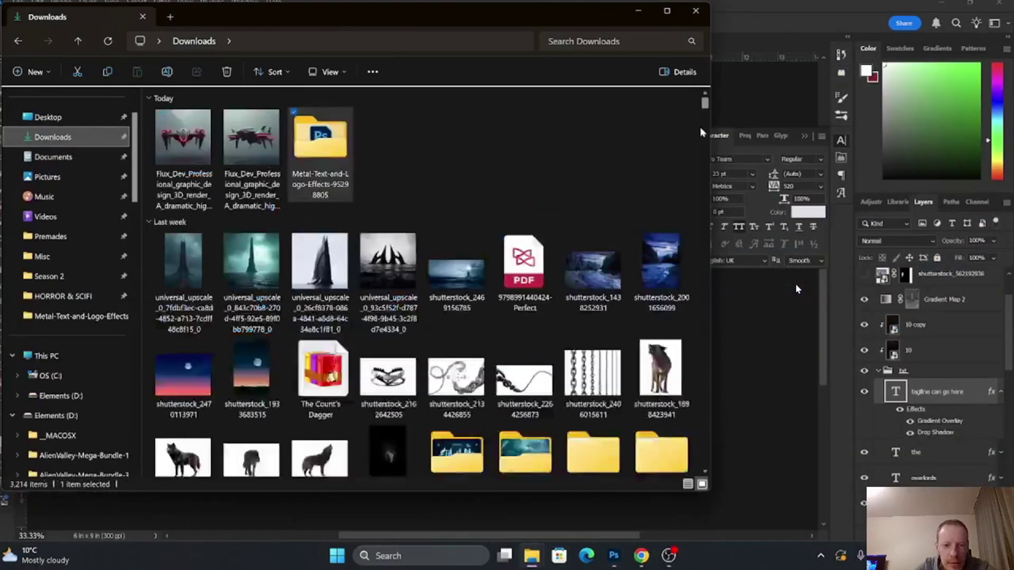
scroll(703, 132, "down", 15)
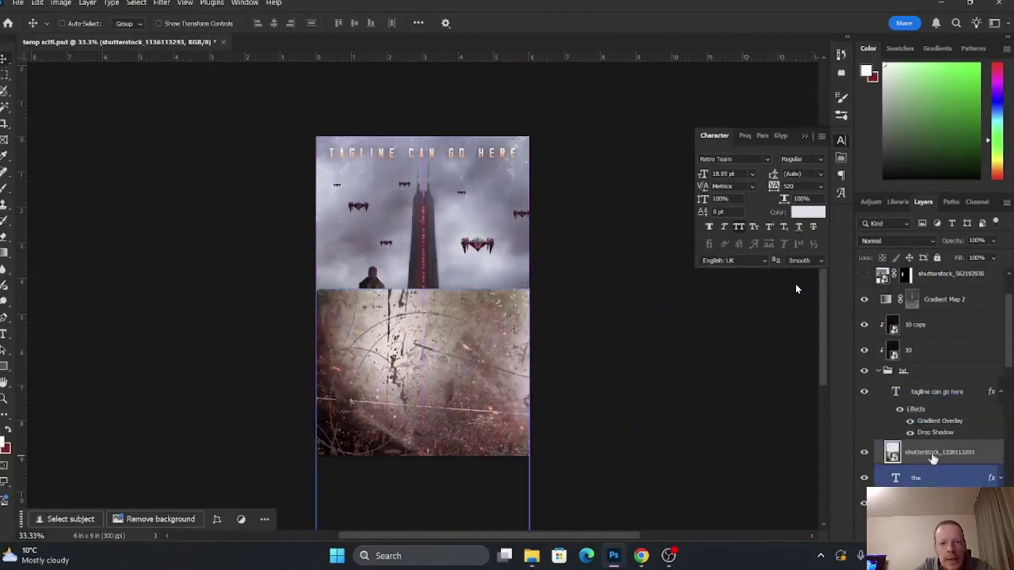
key("ctrl+alt+g")
left_click_drag(935, 481, 932, 364)
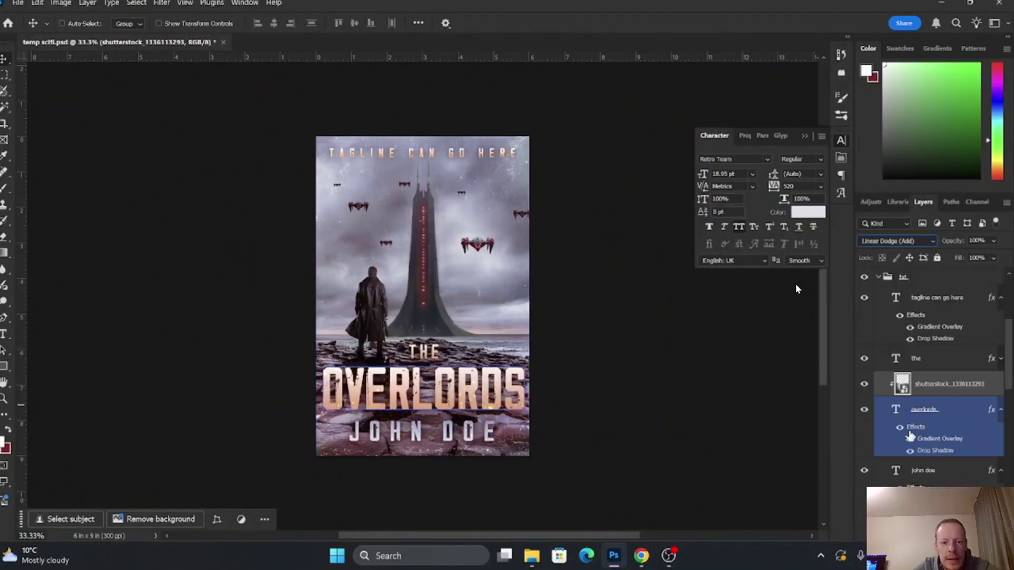
Move the texture above the 10 copy layer, clip it to the text group, and blend it with Subtract at 55% opacity.
left_click(932, 317)
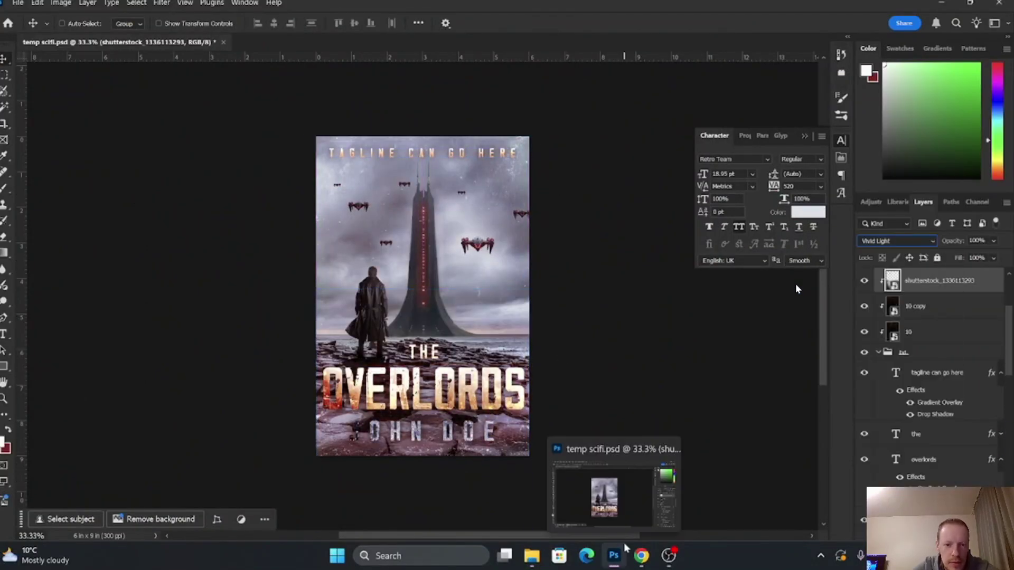
left_click_drag(519, 377, 520, 377)
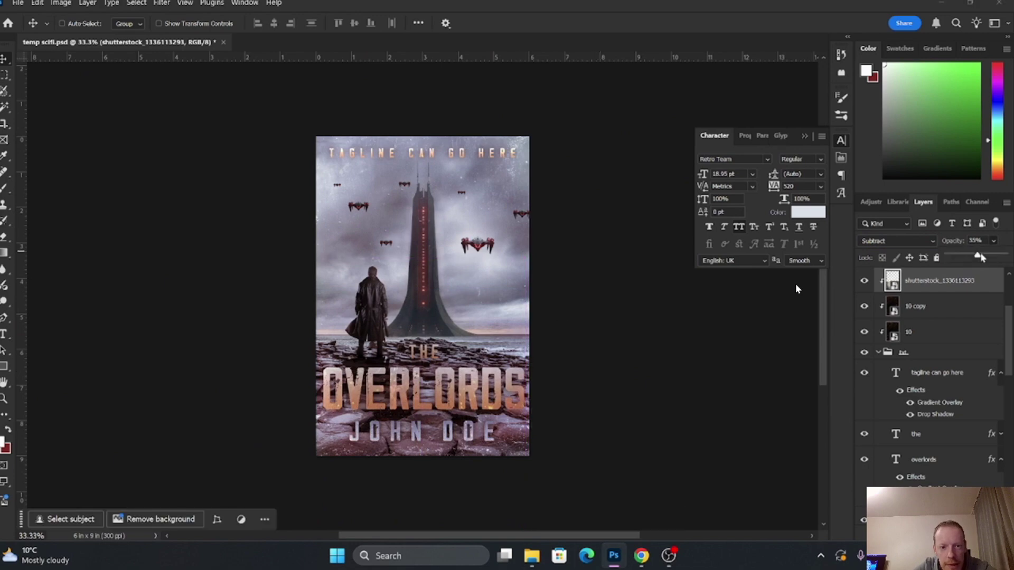
Select the overlords title layer.
double_click(945, 459)
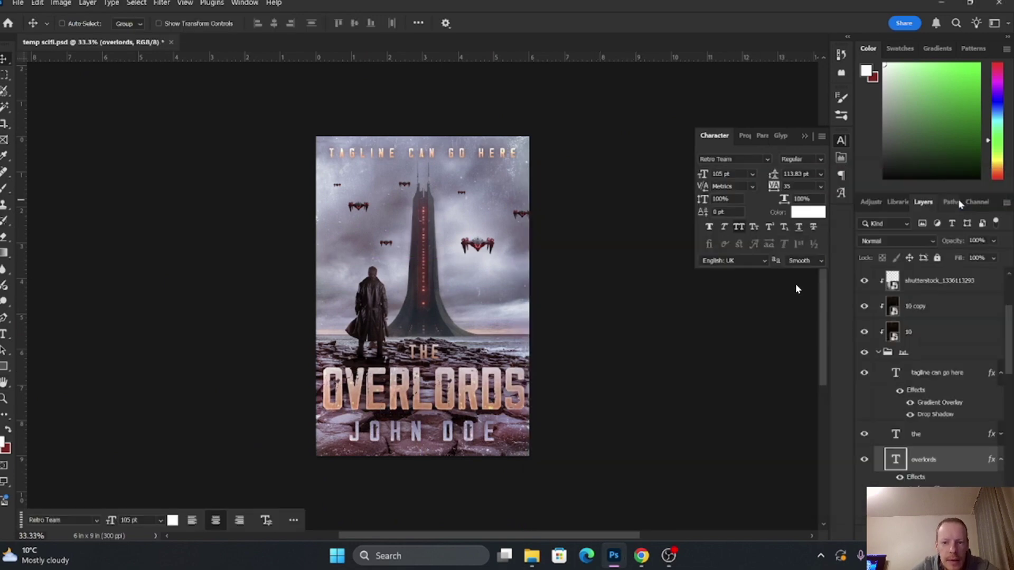